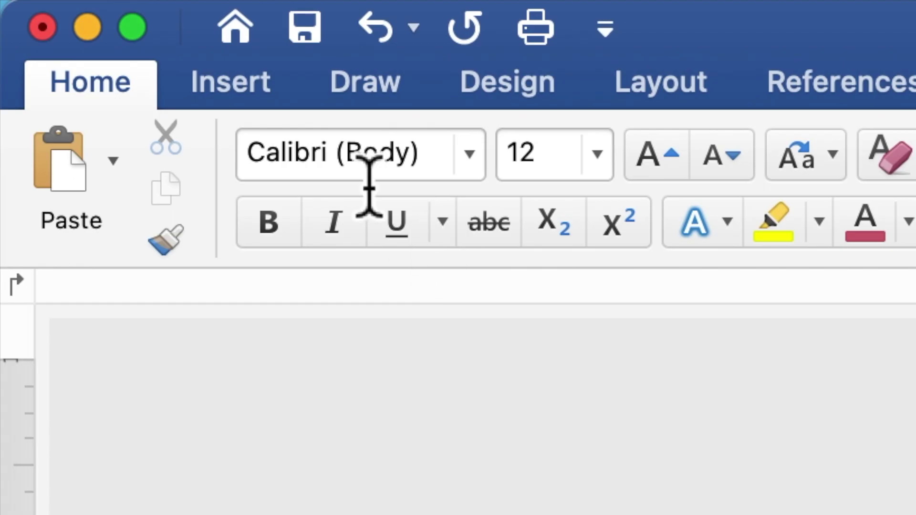
# Insert the navy floral background JPG from the COLORFUL FLOWERS folder as a picture
pyautogui.click(280, 105)
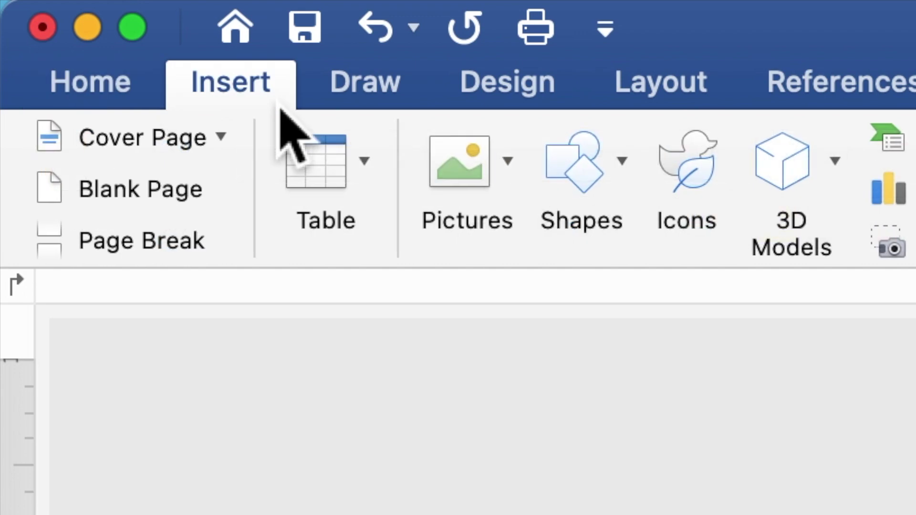
pyautogui.click(461, 187)
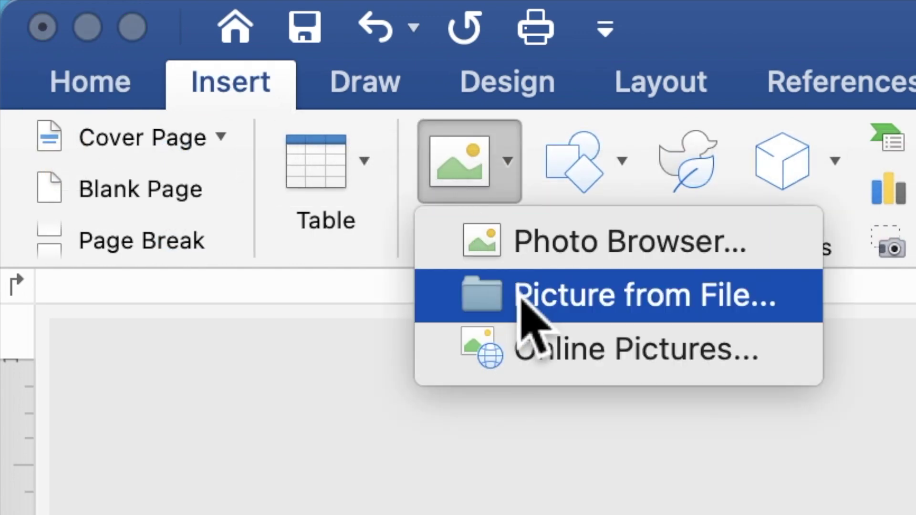
pyautogui.click(523, 299)
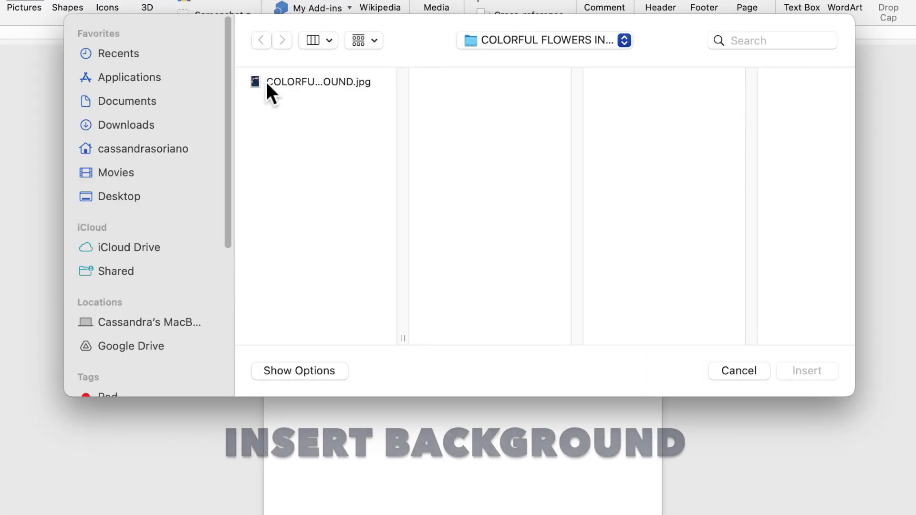
pyautogui.click(314, 98)
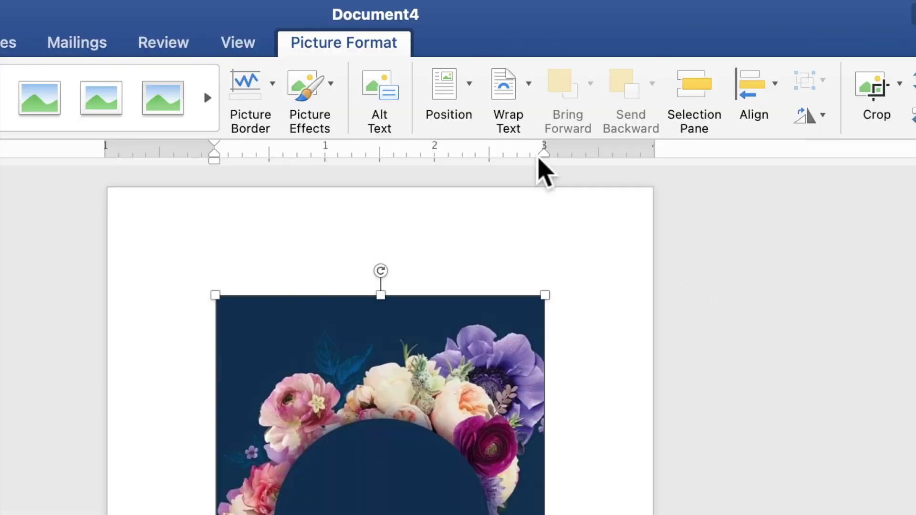
# Put the floral picture behind text, snap it to the top-left corner, and enlarge it to 7.07" by 5.13"
pyautogui.click(533, 33)
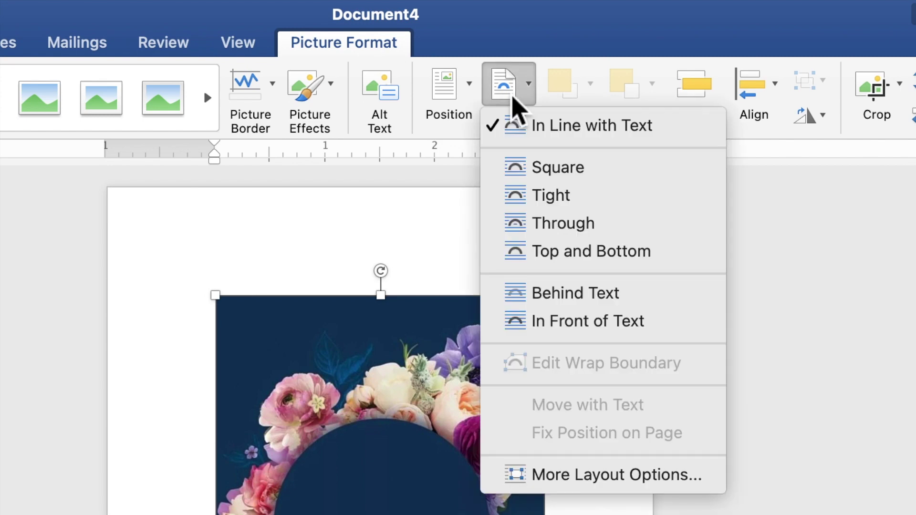
pyautogui.click(557, 300)
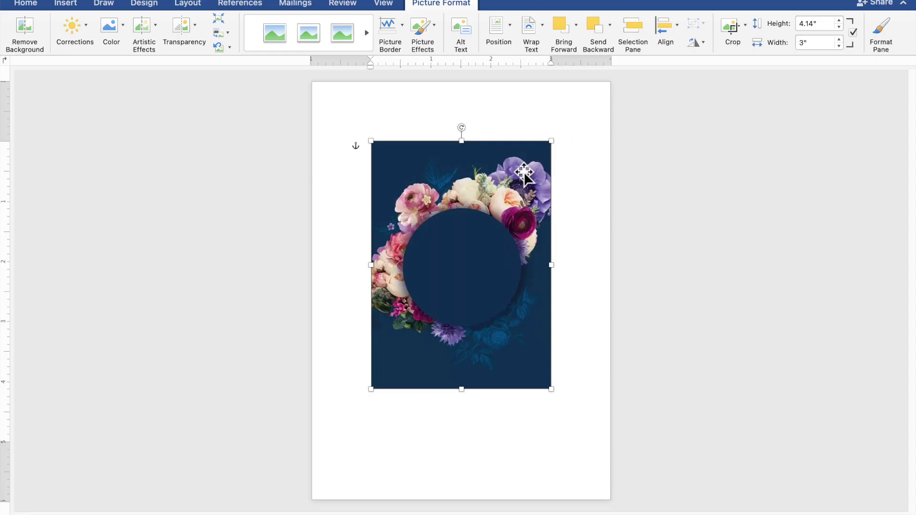
pyautogui.moveTo(471, 190); pyautogui.dragTo(422, 142)
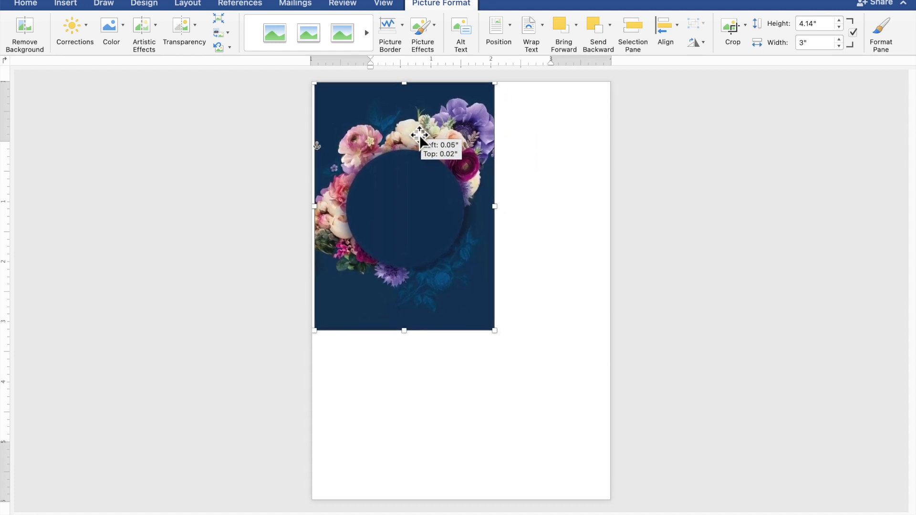
pyautogui.moveTo(422, 142); pyautogui.dragTo(416, 136)
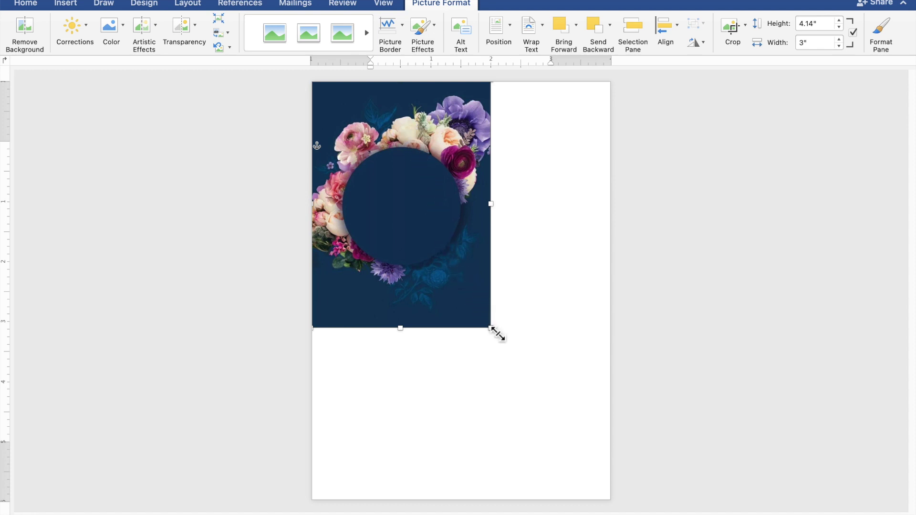
pyautogui.moveTo(496, 333)
pyautogui.mouseDown()
pyautogui.moveTo(573, 467)
pyautogui.moveTo(609, 509)
pyautogui.mouseUp()
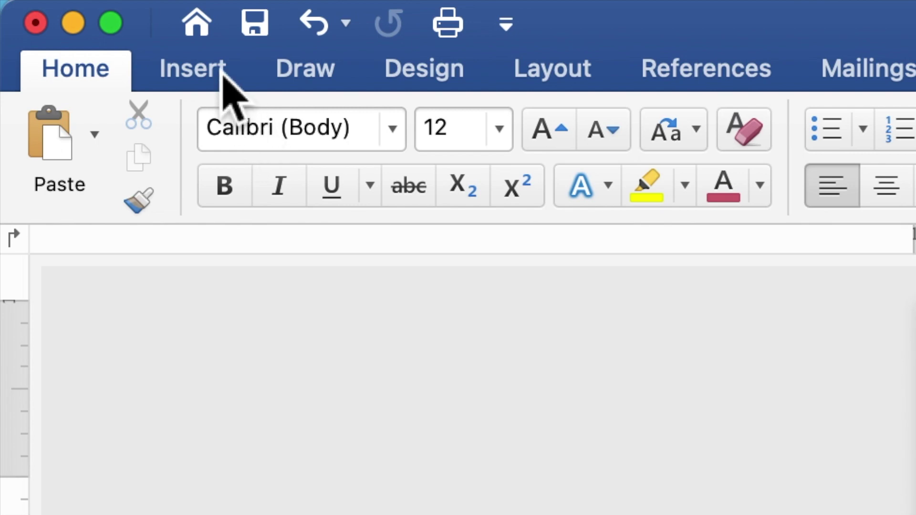
pyautogui.click(222, 76)
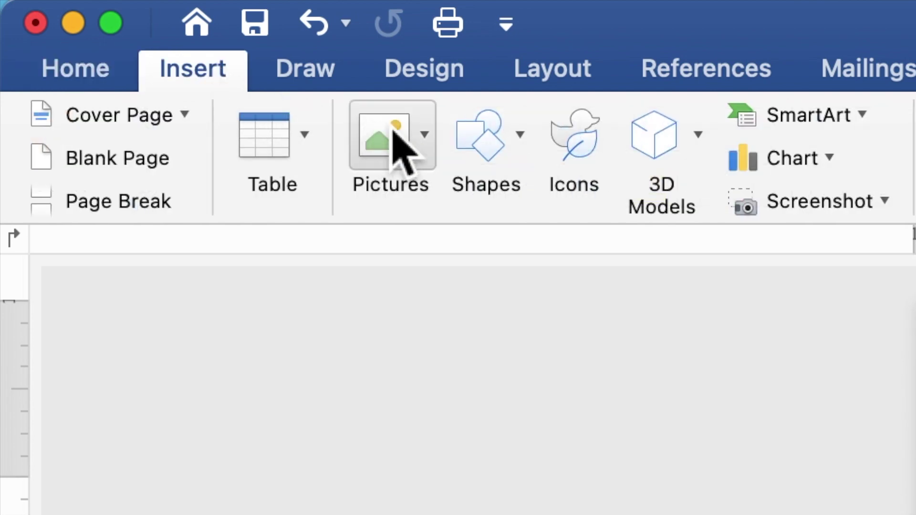
# Draw a blue rectangle about 3.67" by 0.99" across the top of the page and add text to it
pyautogui.click(495, 165)
pyautogui.click(711, 269)
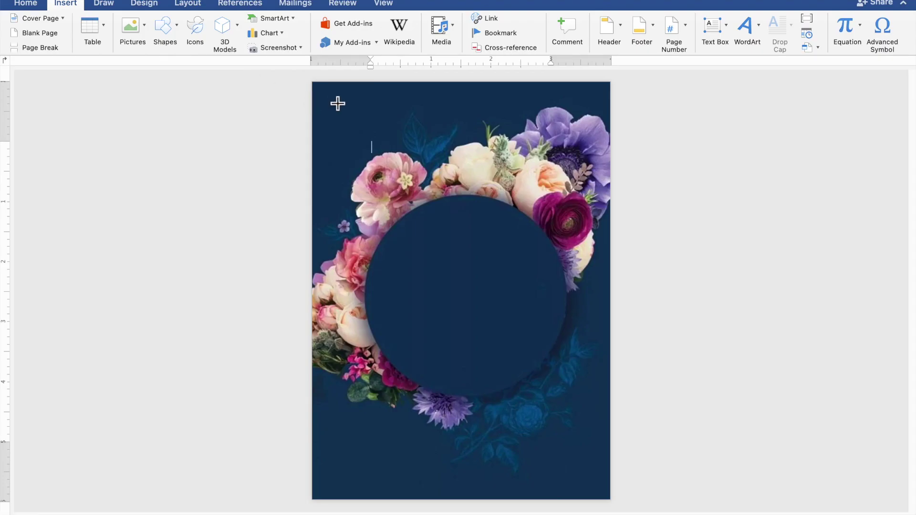
pyautogui.moveTo(338, 103)
pyautogui.mouseDown()
pyautogui.moveTo(552, 152)
pyautogui.moveTo(557, 163)
pyautogui.mouseUp()
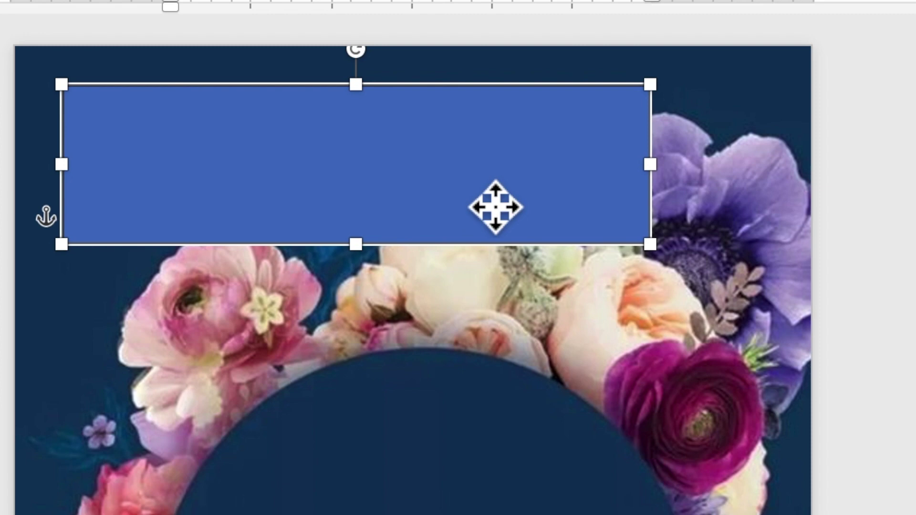
pyautogui.rightClick(492, 139)
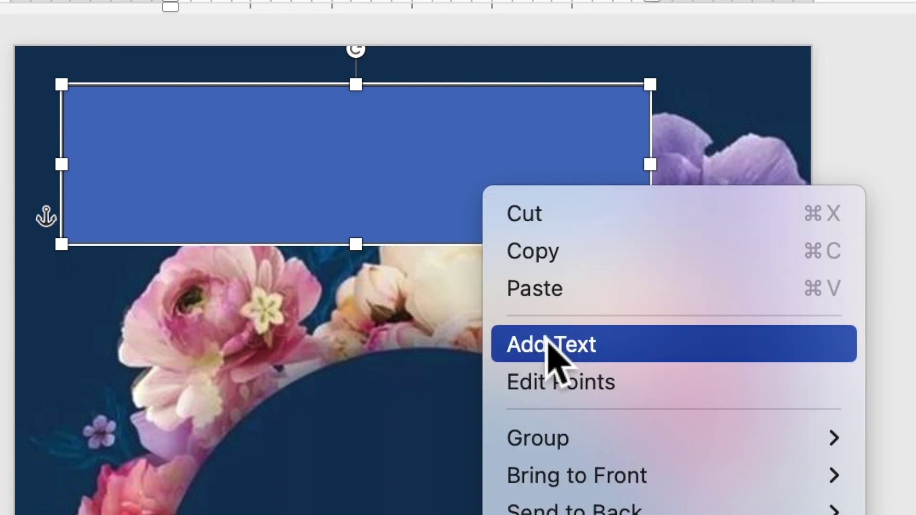
pyautogui.click(548, 341)
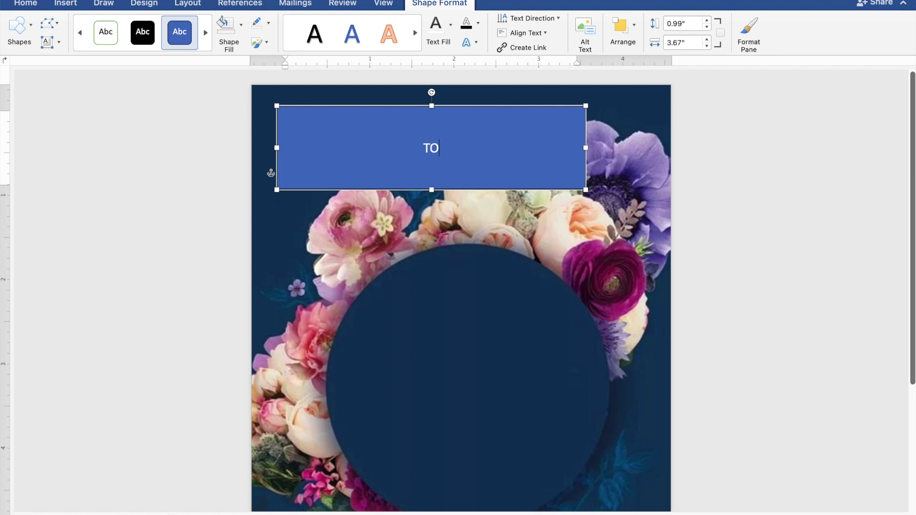
pyautogui.write('TOGETH')
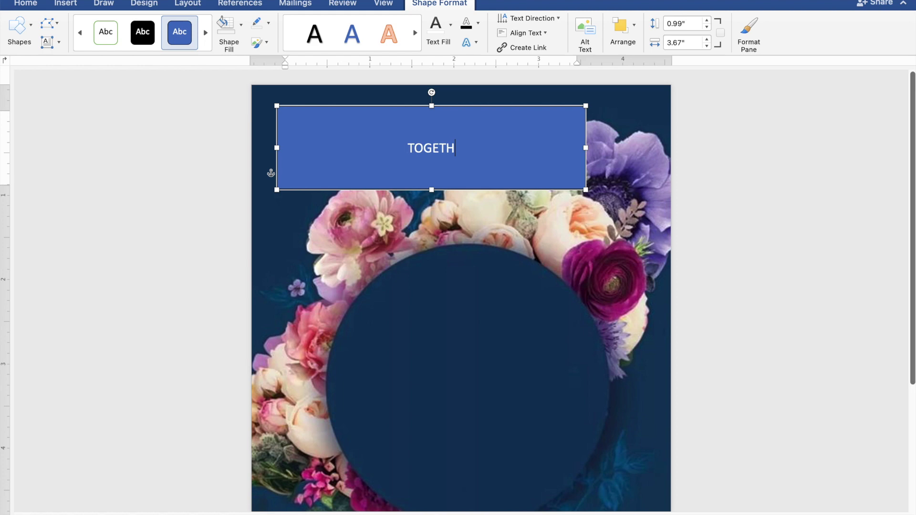
# Finish the heading 'TOGETHER WITH THEIR FAMILIES' in the rectangle and select it
pyautogui.write('ER ')
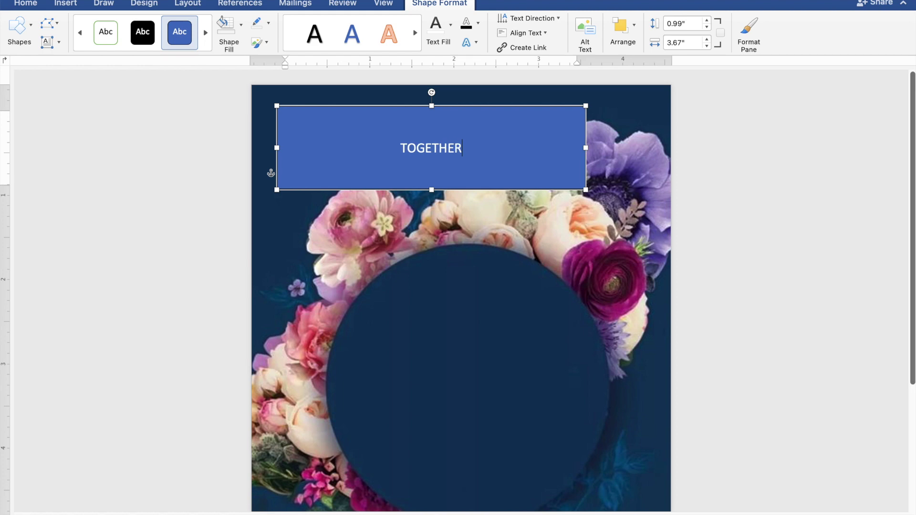
pyautogui.write('WITH THEIR FAMI')
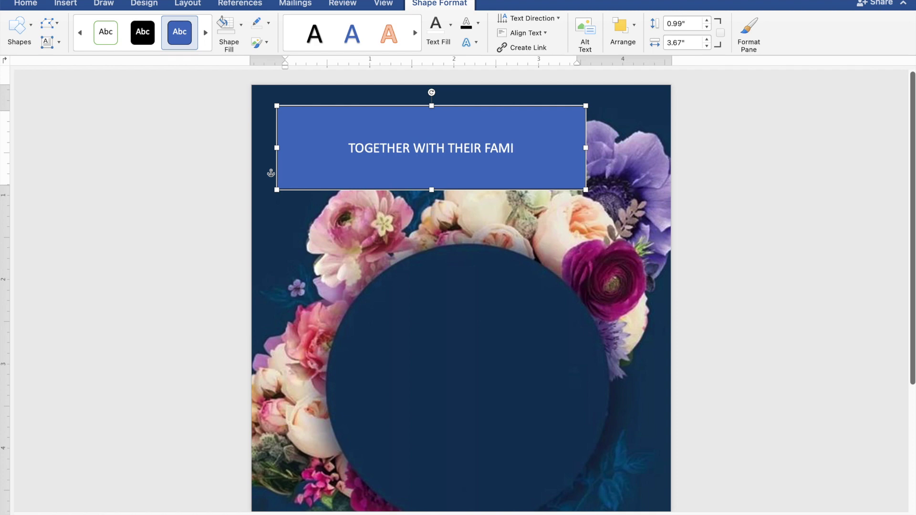
pyautogui.write('LIES')
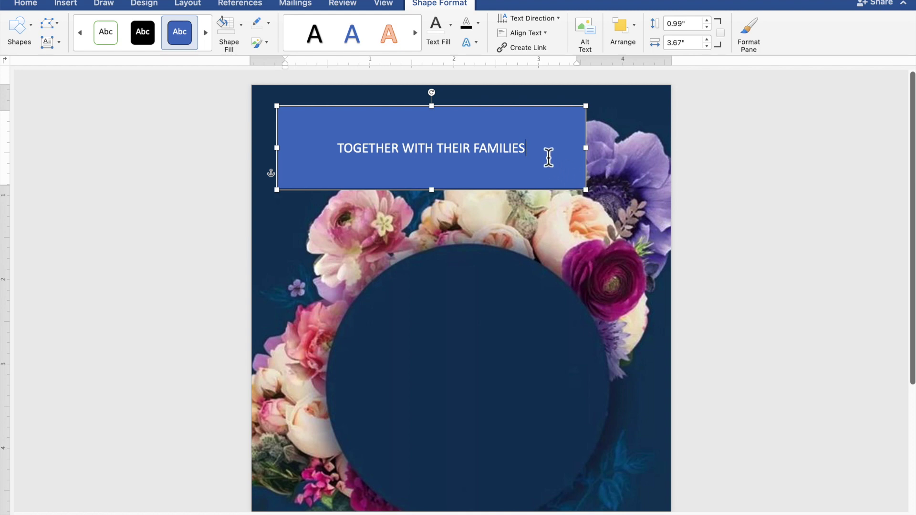
pyautogui.moveTo(545, 156); pyautogui.dragTo(359, 155)
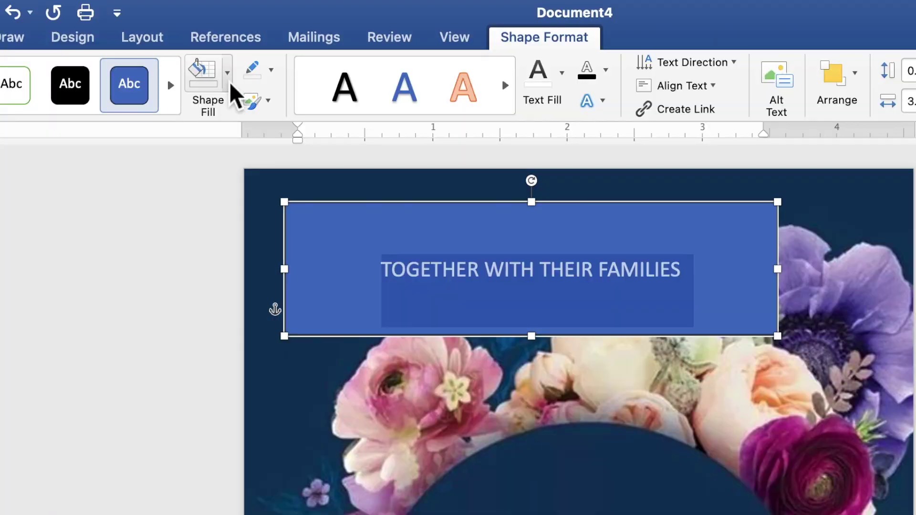
pyautogui.click(229, 86)
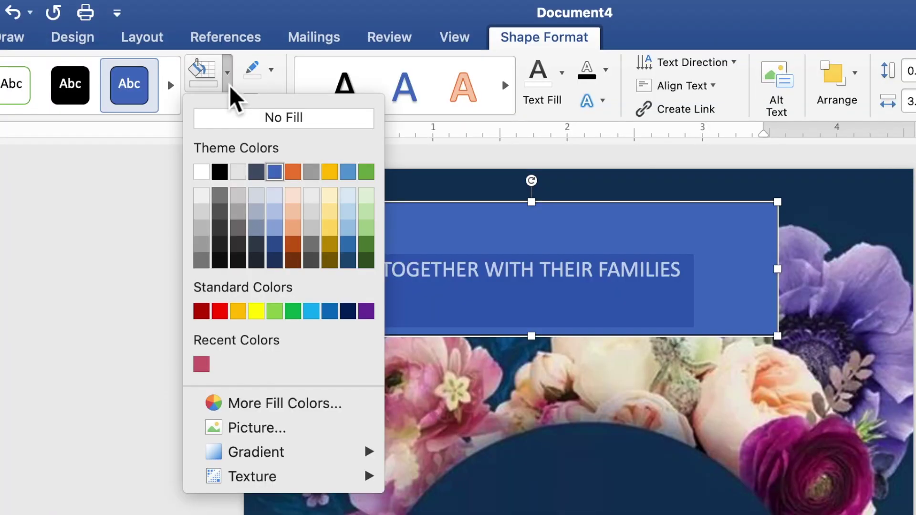
# Give the heading box No Fill and No Outline
pyautogui.click(231, 125)
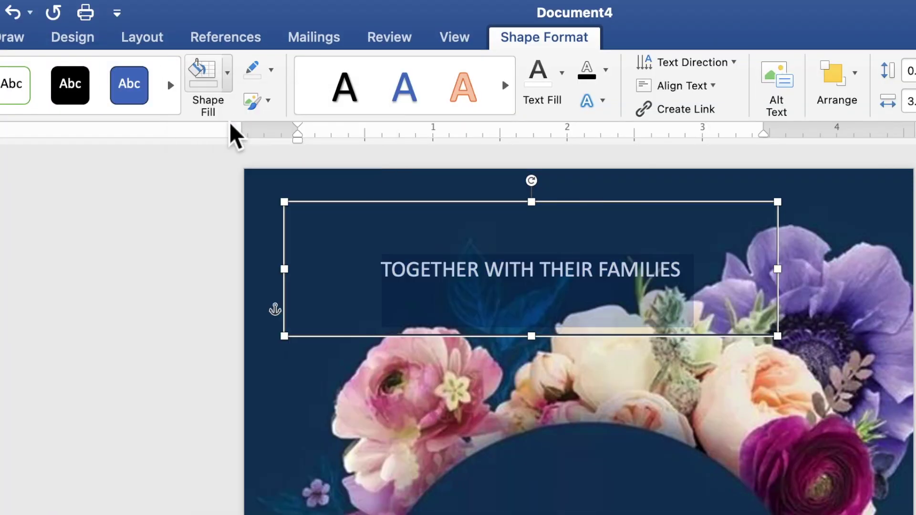
pyautogui.click(271, 73)
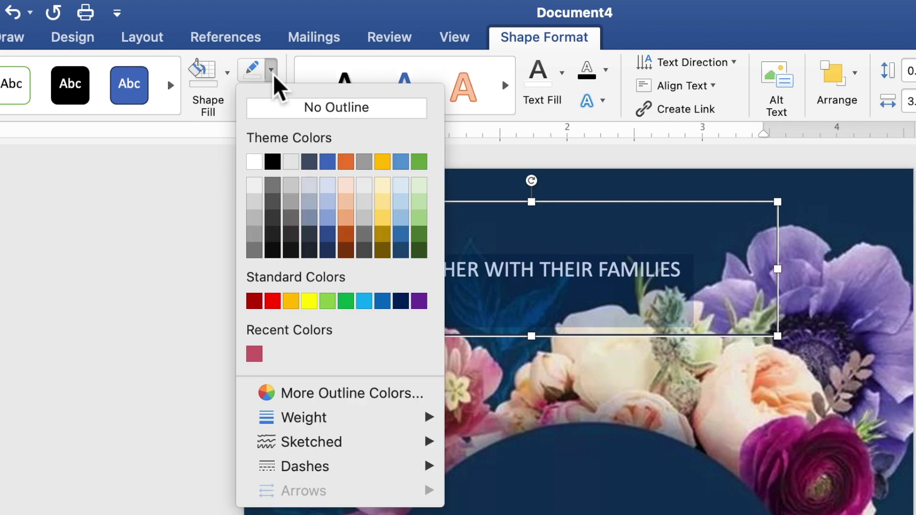
pyautogui.click(279, 111)
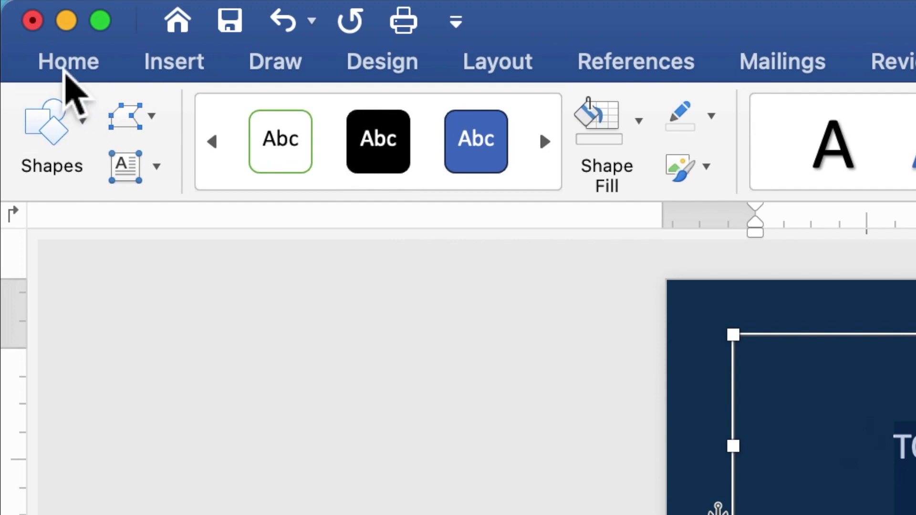
pyautogui.click(64, 72)
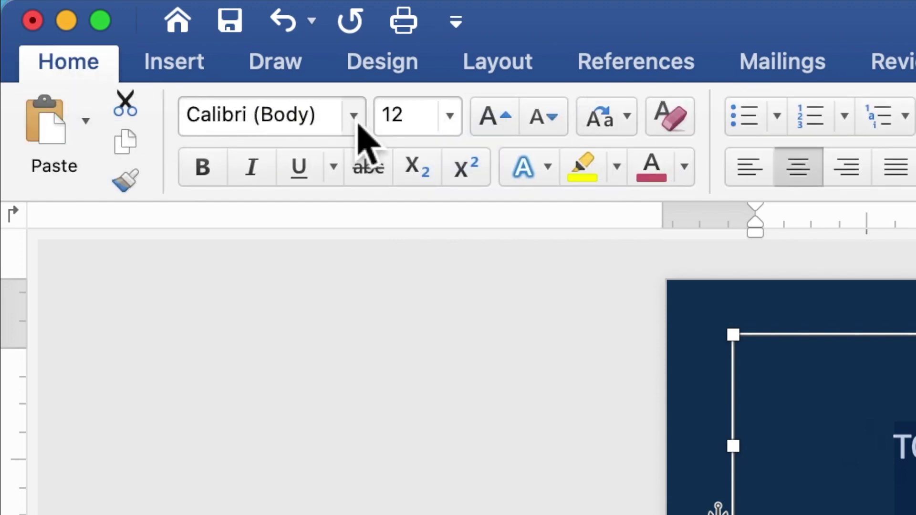
# Set the heading to 9 pt Times New Roman and shorten its text box
pyautogui.click(354, 116)
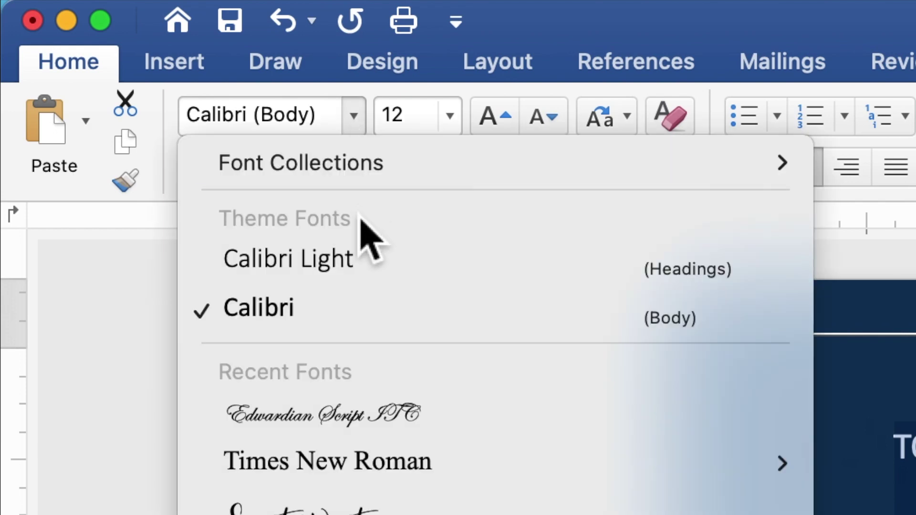
pyautogui.moveTo(330, 462)
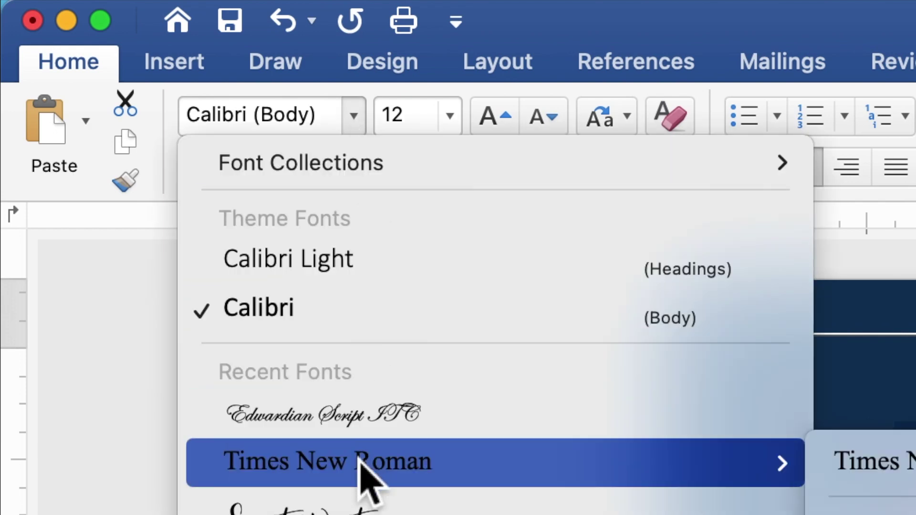
pyautogui.click(361, 462)
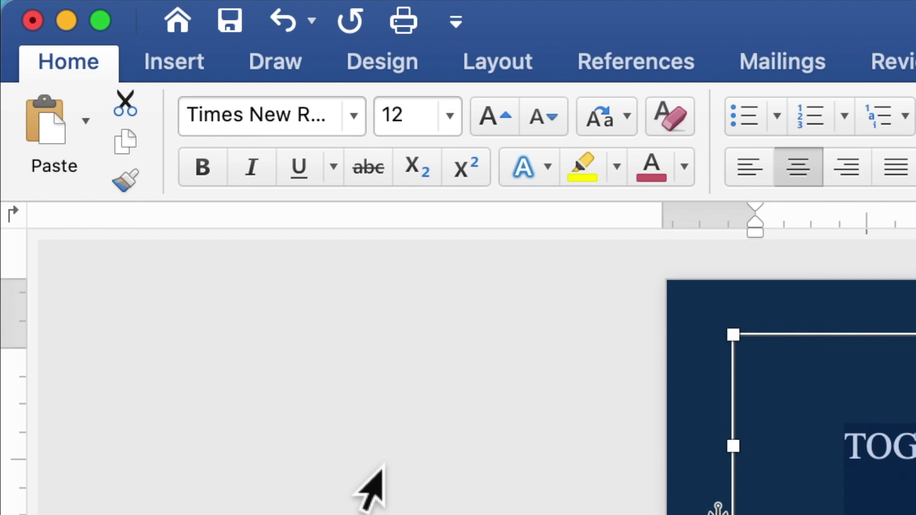
pyautogui.moveTo(429, 132); pyautogui.dragTo(397, 129)
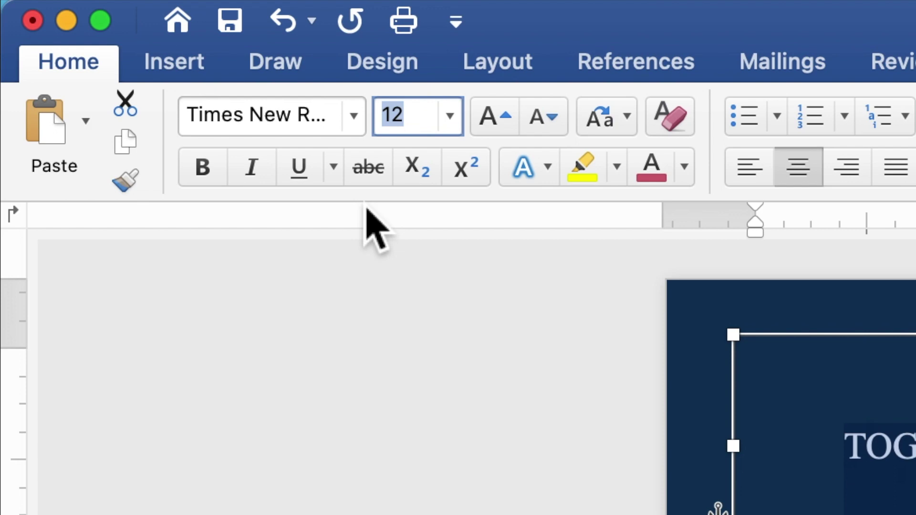
pyautogui.write('9')
pyautogui.press('Return')
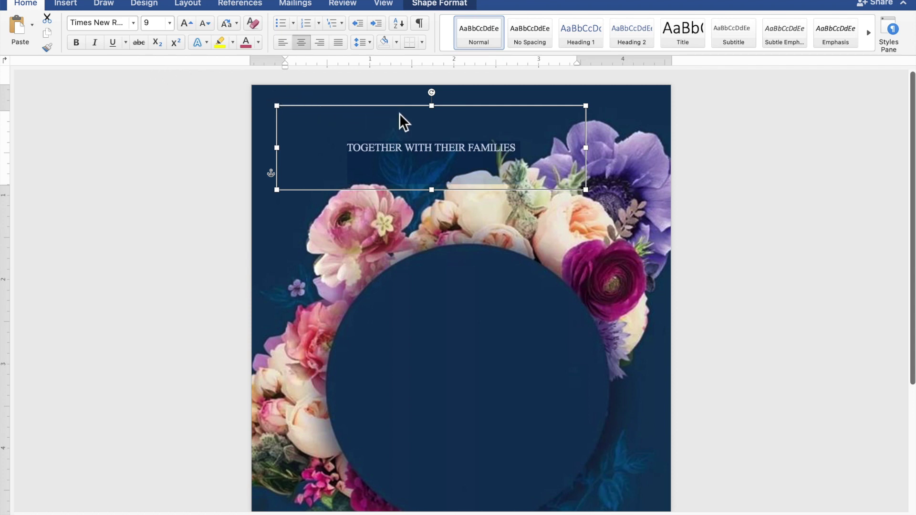
pyautogui.moveTo(437, 116); pyautogui.dragTo(439, 141)
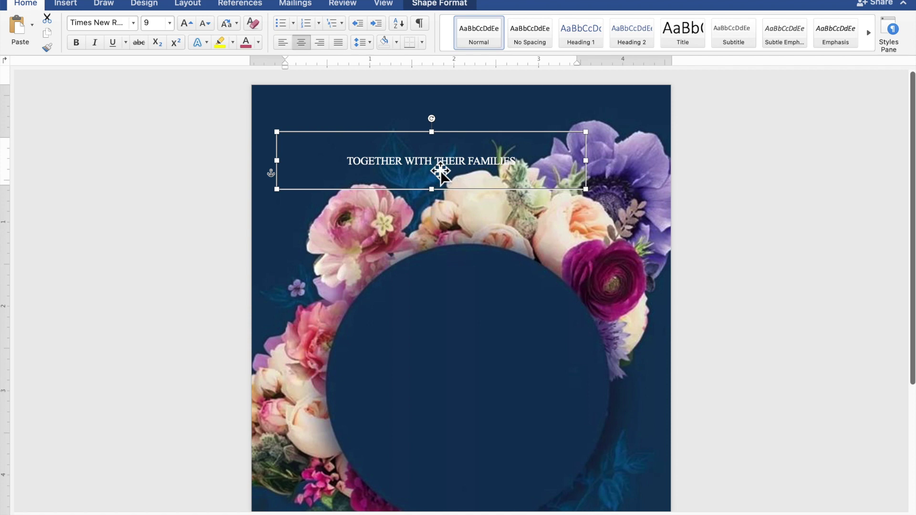
# Move the heading box toward the top-left and paste a duplicate of it
pyautogui.moveTo(440, 171); pyautogui.dragTo(382, 153)
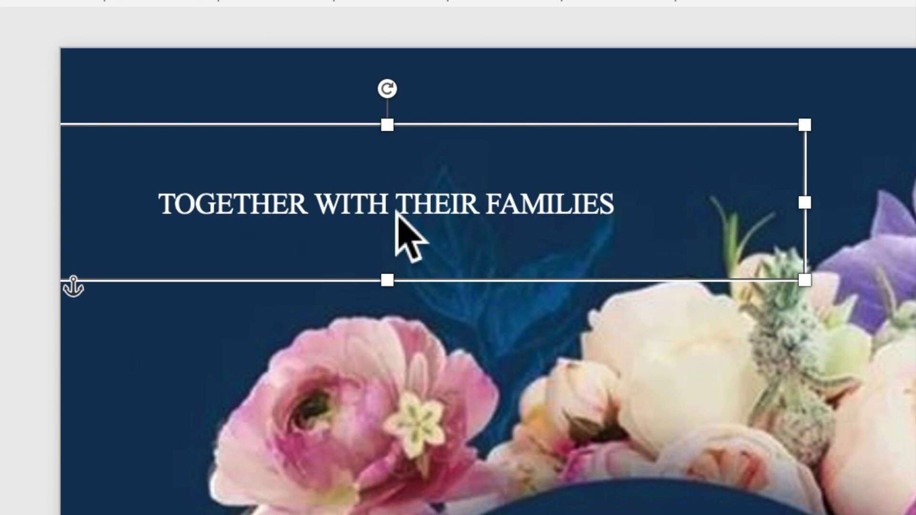
pyautogui.rightClick(375, 144)
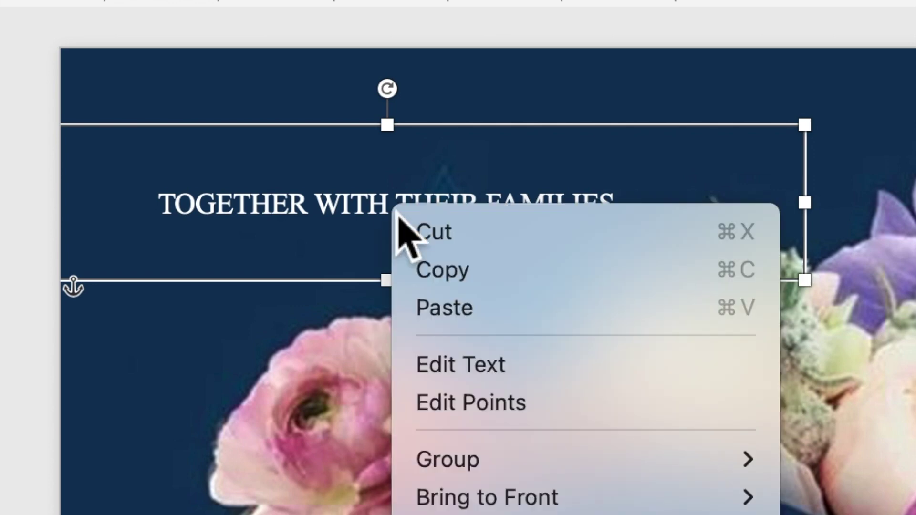
pyautogui.click(430, 277)
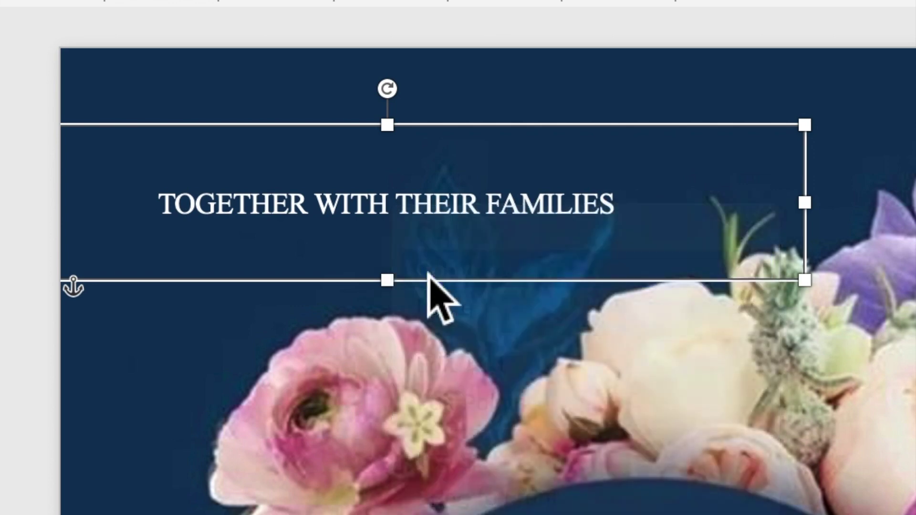
pyautogui.rightClick(401, 205)
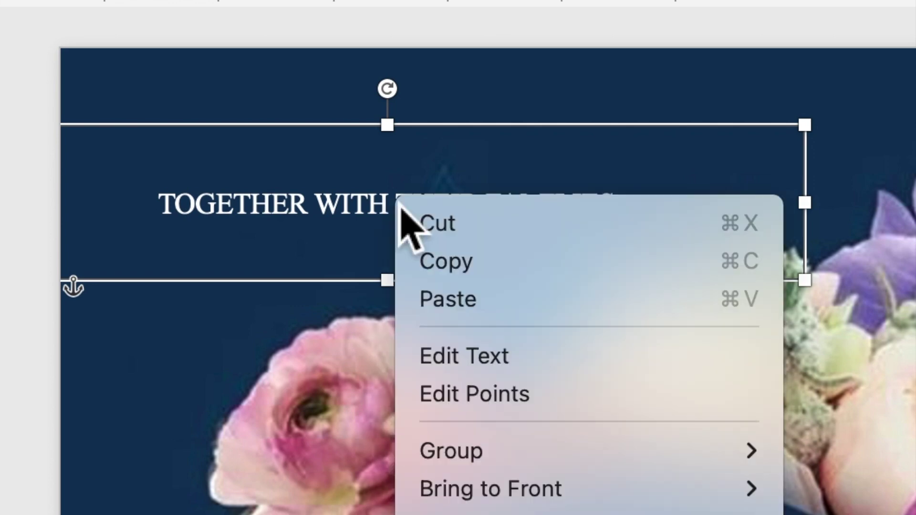
pyautogui.click(445, 300)
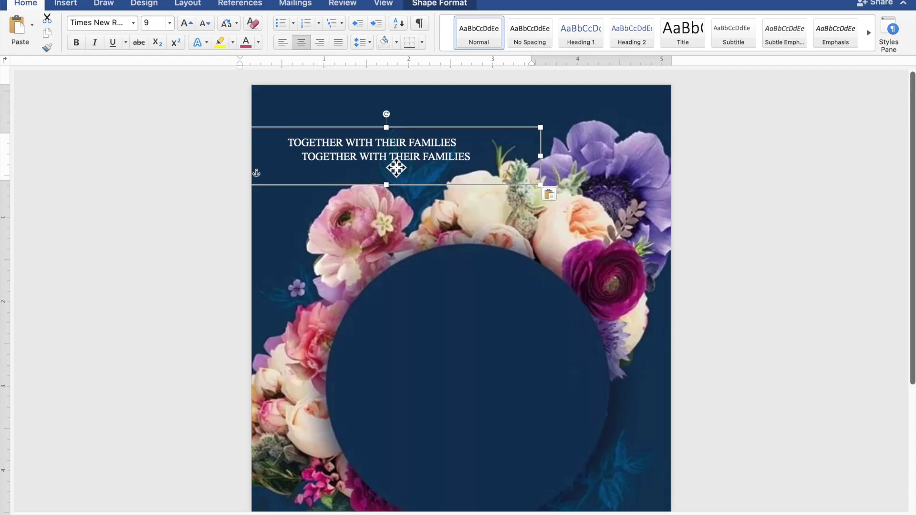
# Place the duplicate inside the navy circle, stretch it taller, and select its text
pyautogui.moveTo(396, 168); pyautogui.dragTo(453, 327)
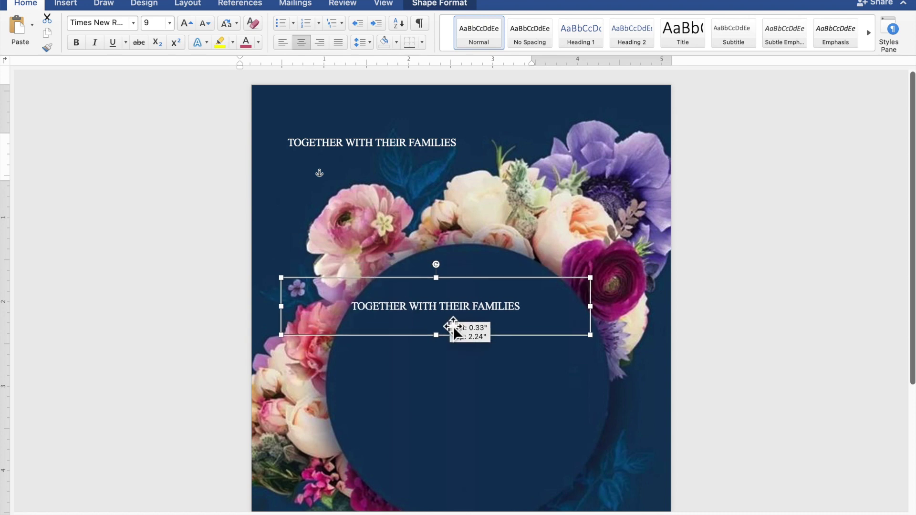
pyautogui.moveTo(453, 330); pyautogui.dragTo(462, 338)
pyautogui.click(462, 338)
pyautogui.scroll(-3, 463, 337)
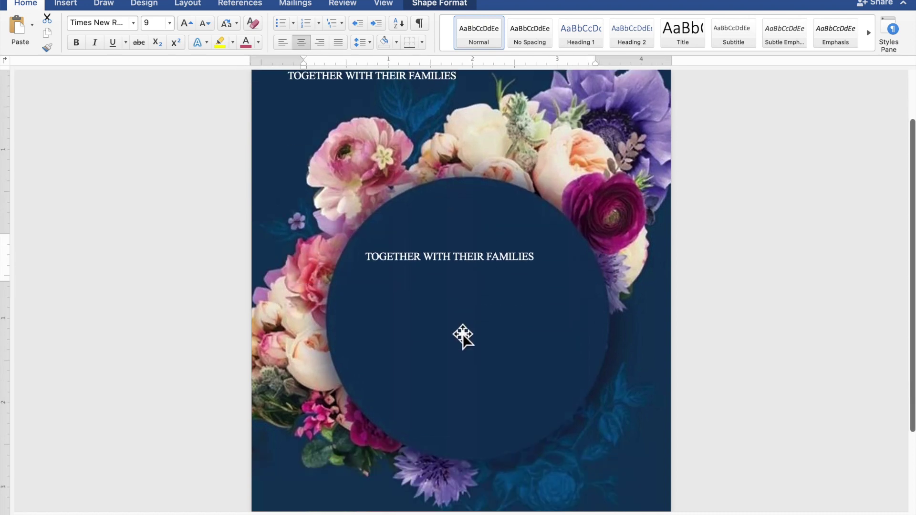
pyautogui.scroll(-3, 462, 334)
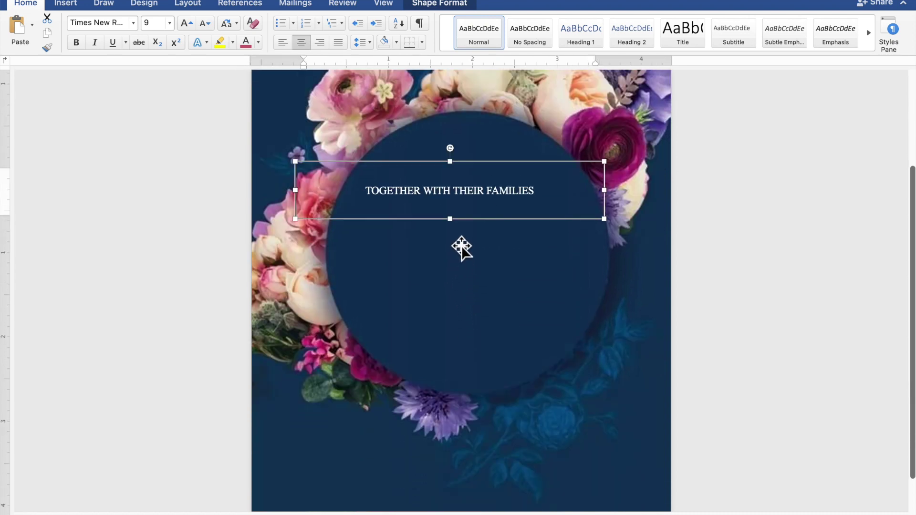
pyautogui.moveTo(460, 227); pyautogui.dragTo(474, 346)
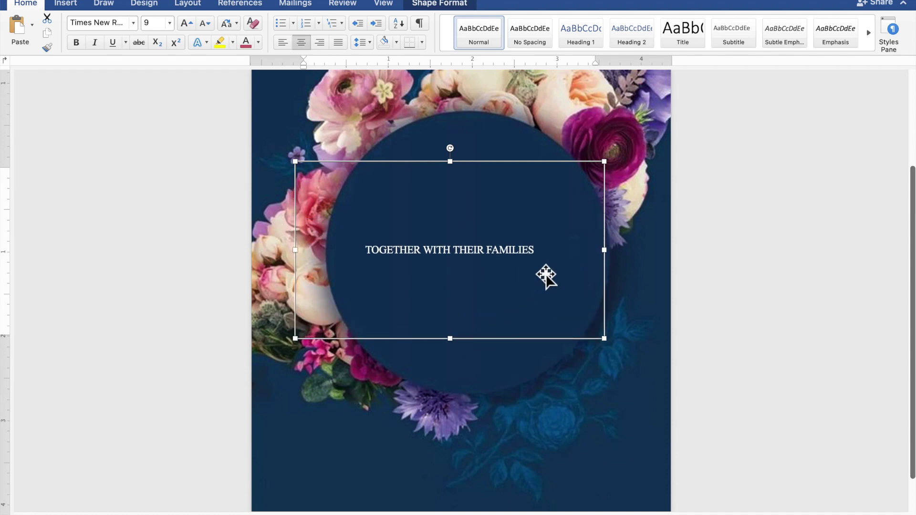
pyautogui.moveTo(547, 249); pyautogui.dragTo(389, 253)
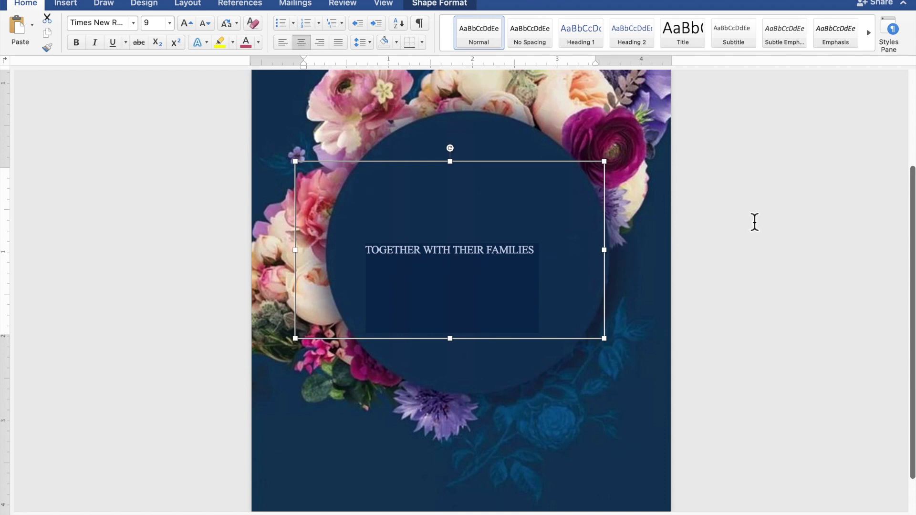
# Replace the circle box's text with the groom's name, AND, and the bride's name, then select all lines
pyautogui.write('Ke')
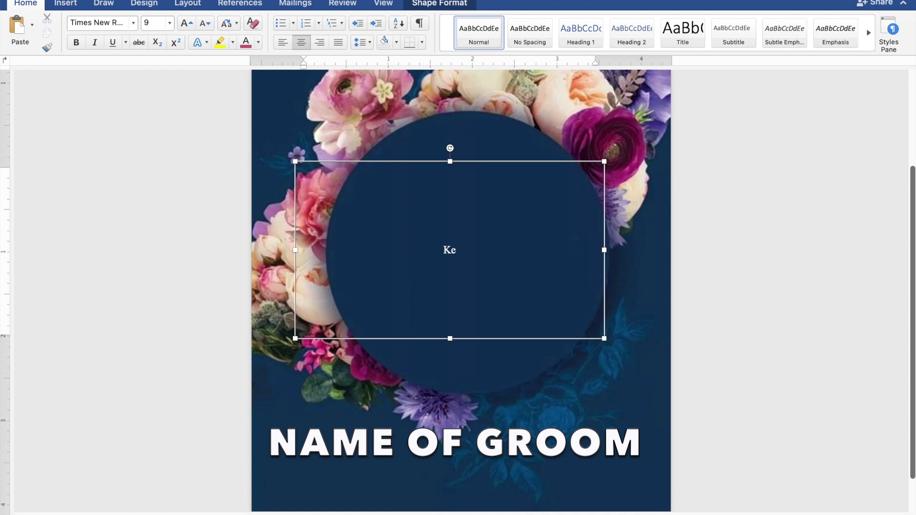
pyautogui.write('n Aquino ')
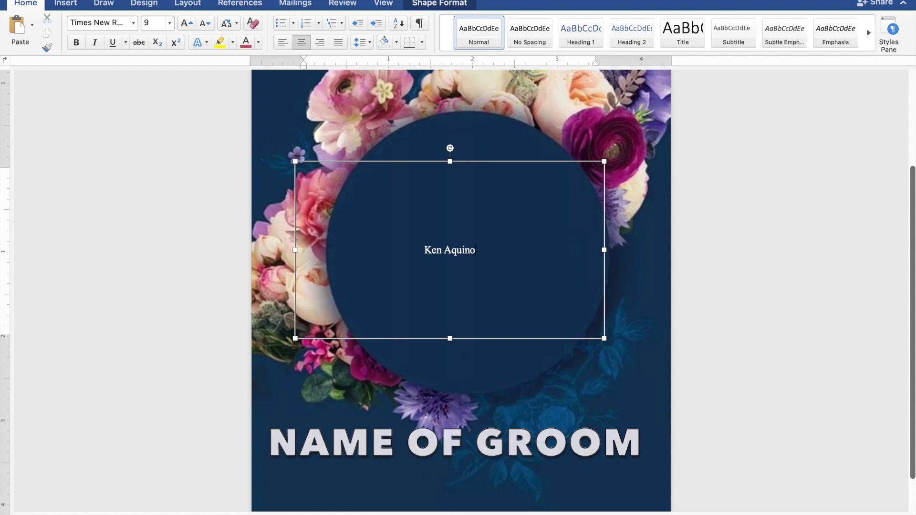
pyautogui.write('A')
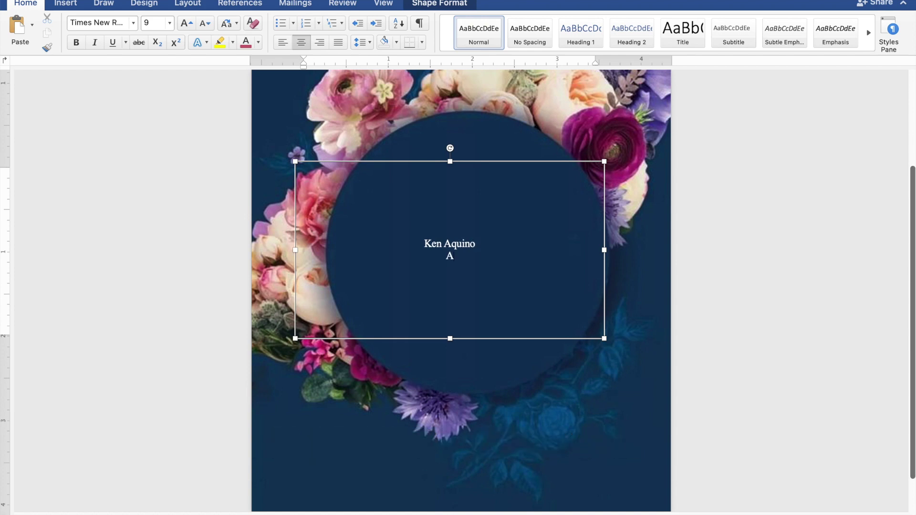
pyautogui.write('ND')
pyautogui.press('Return')
pyautogui.write('Cassy S')
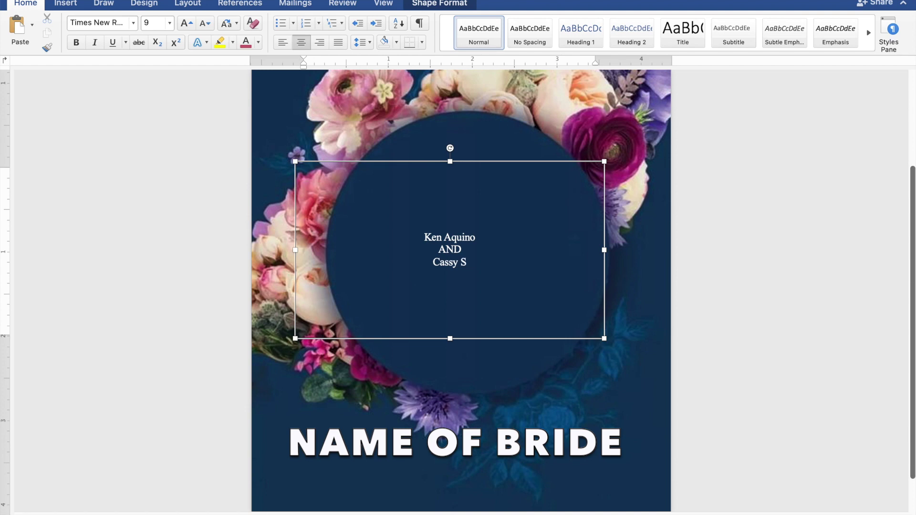
pyautogui.write('oriano')
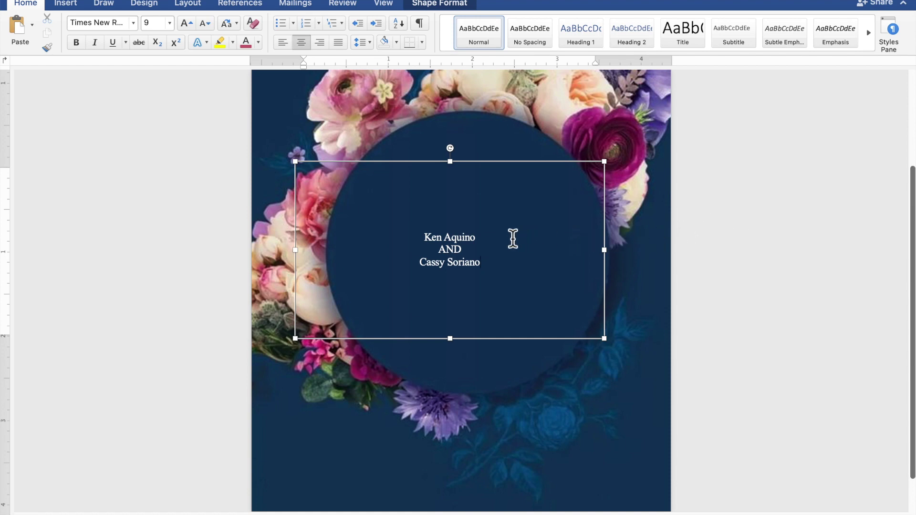
pyautogui.moveTo(476, 237); pyautogui.dragTo(431, 240)
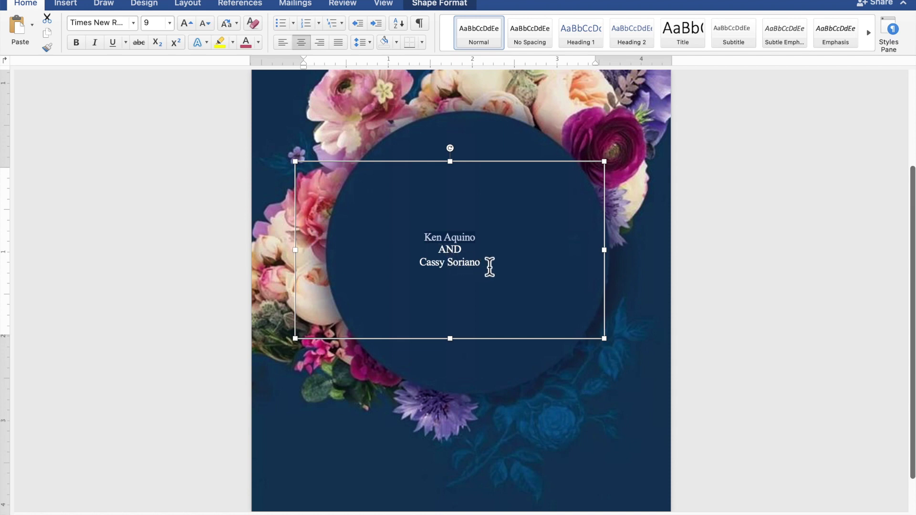
pyautogui.moveTo(490, 266); pyautogui.dragTo(418, 276)
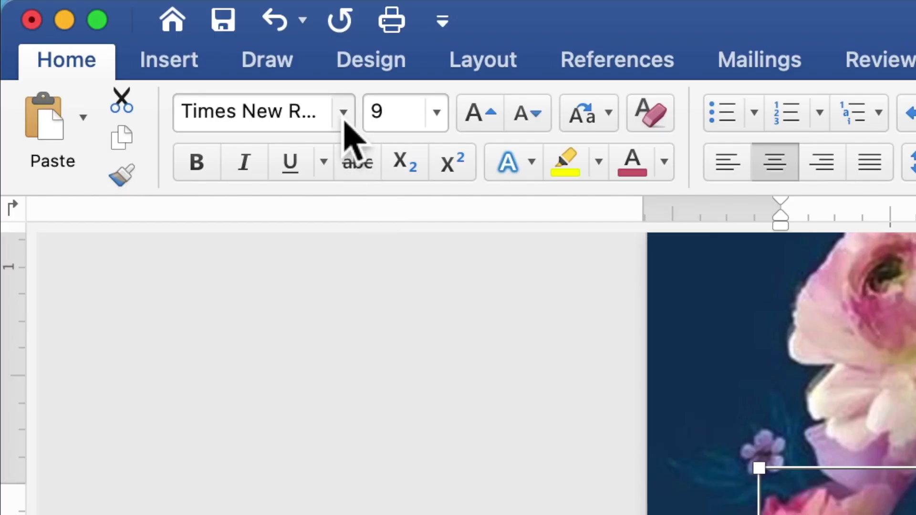
# Set the names in 50 pt Edwardian Script ITC and nudge the box within the circle
pyautogui.click(344, 119)
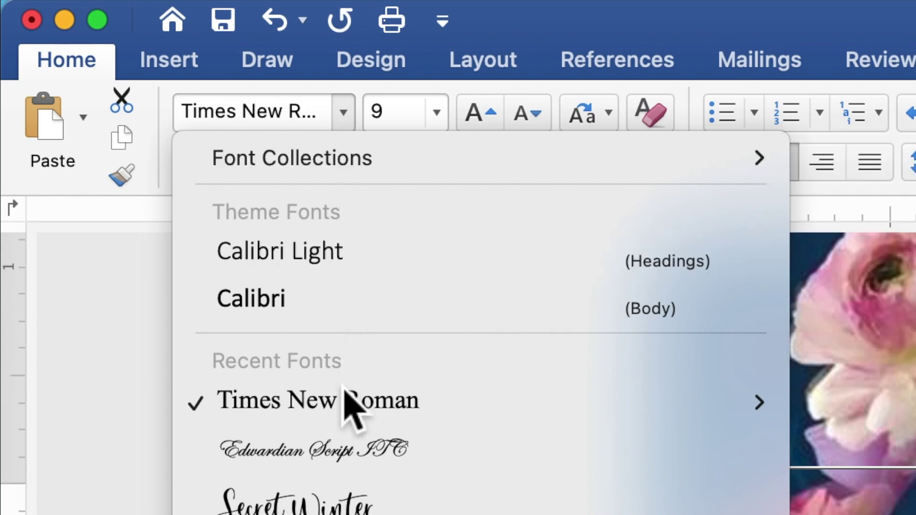
pyautogui.click(333, 453)
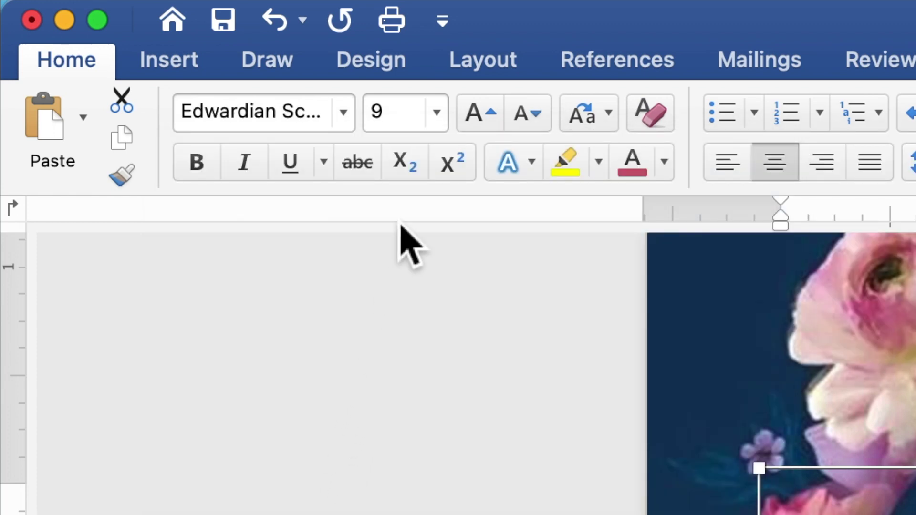
pyautogui.click(375, 119)
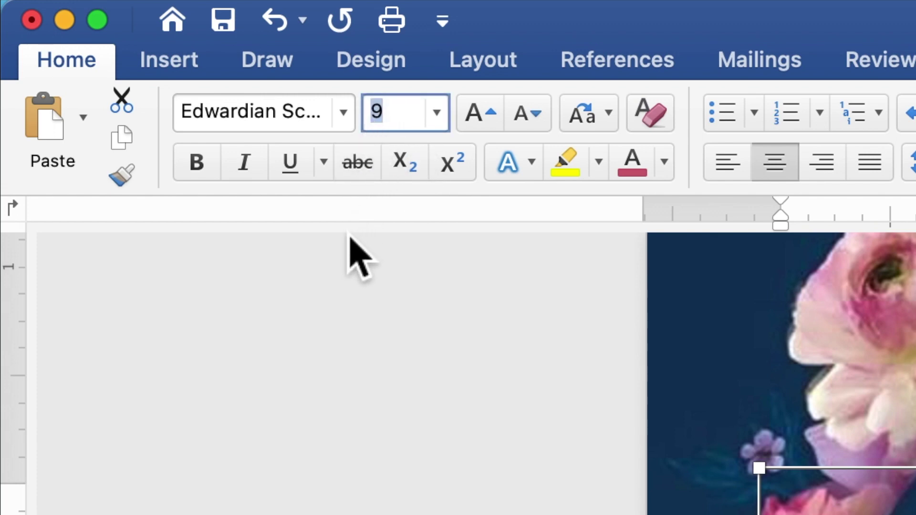
pyautogui.write('50')
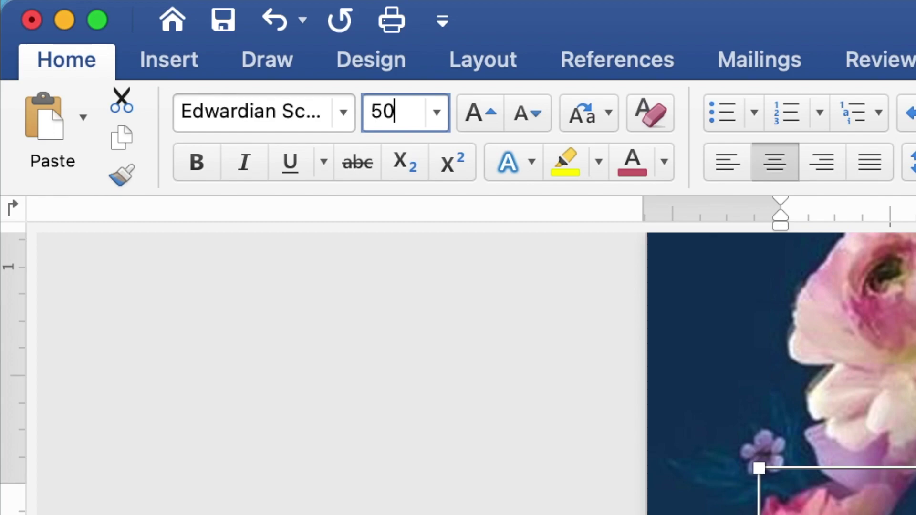
pyautogui.press('Return')
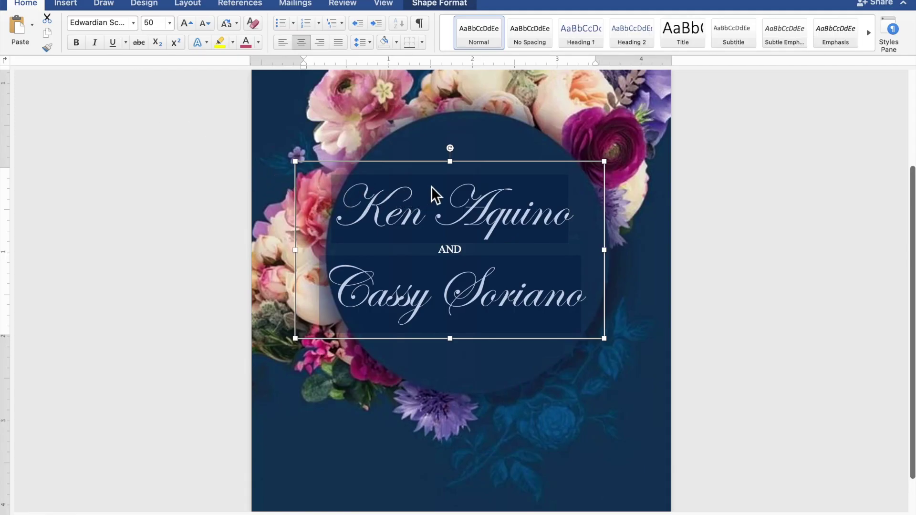
pyautogui.moveTo(483, 172); pyautogui.dragTo(497, 174)
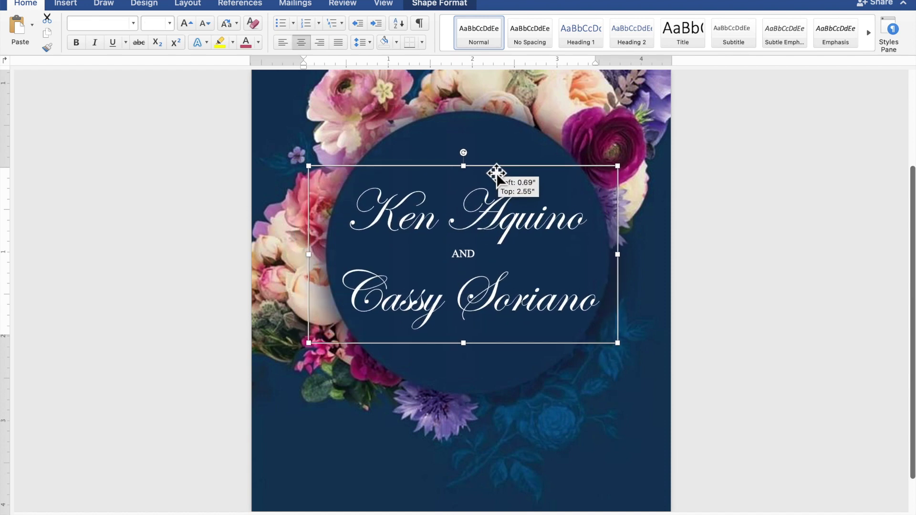
# Centre the names box in the circle and scroll back to the top of the page
pyautogui.moveTo(497, 173); pyautogui.dragTo(496, 173)
pyautogui.scroll(1, 496, 174)
pyautogui.scroll(1, 496, 174)
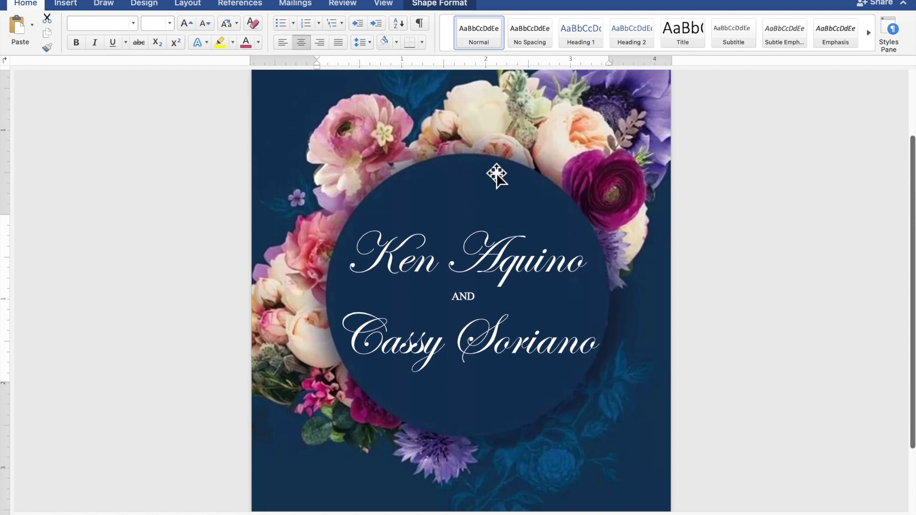
pyautogui.scroll(2, 496, 174)
pyautogui.scroll(2, 496, 174)
# Duplicate the TOGETHER WITH THEIR FAMILIES box and move the copy below the names circle
pyautogui.click(391, 136)
pyautogui.rightClick(394, 180)
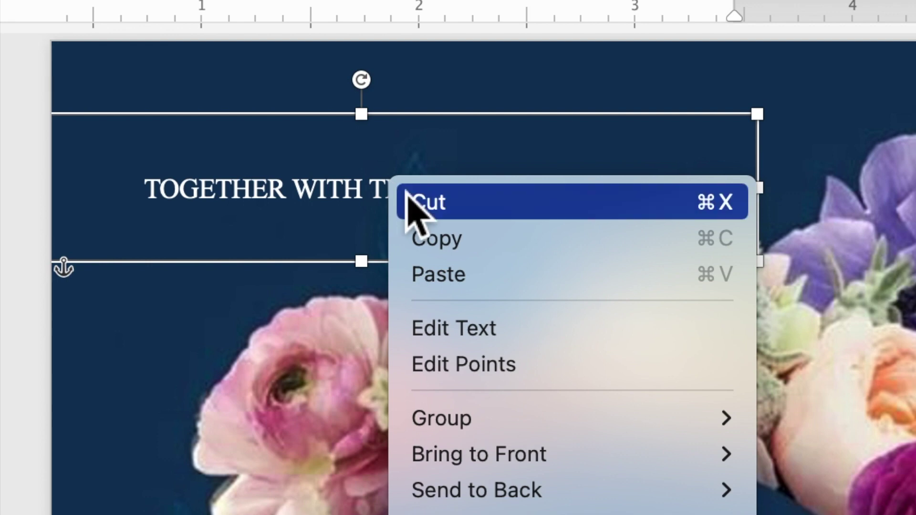
pyautogui.click(436, 239)
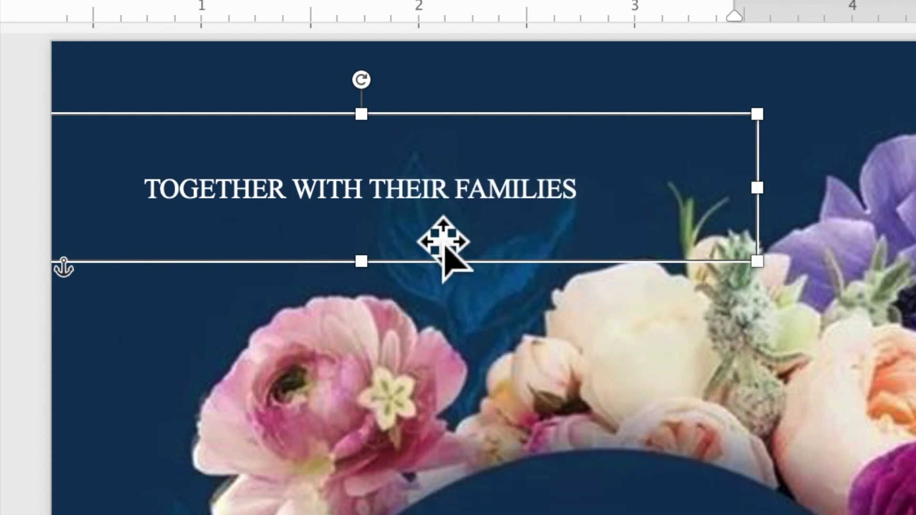
pyautogui.rightClick(403, 186)
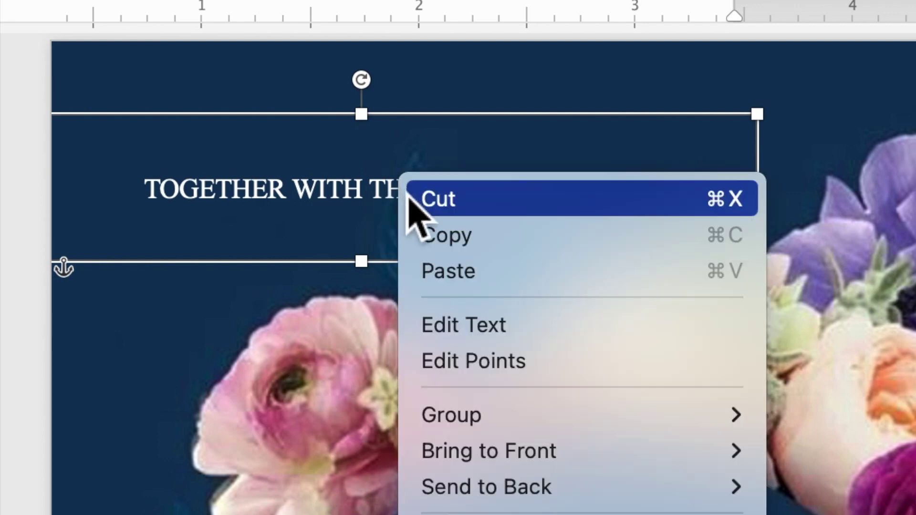
pyautogui.click(428, 273)
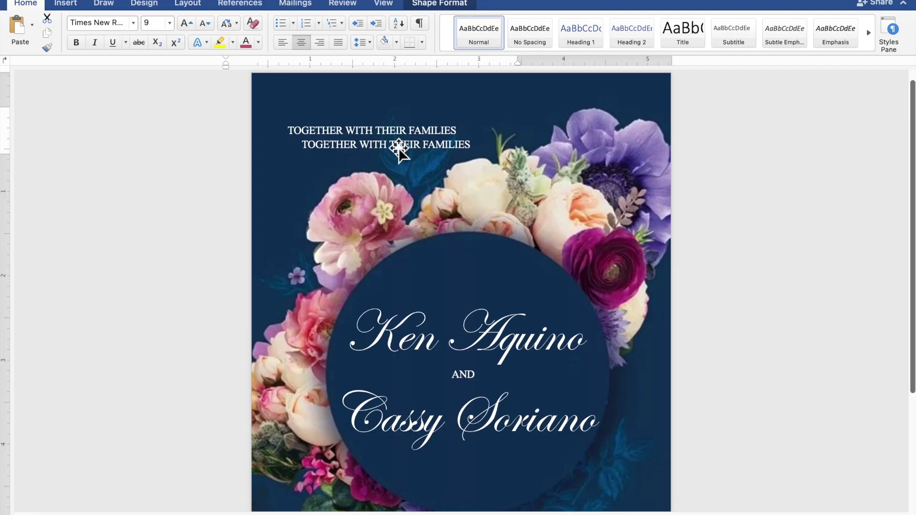
pyautogui.moveTo(397, 139); pyautogui.dragTo(481, 501)
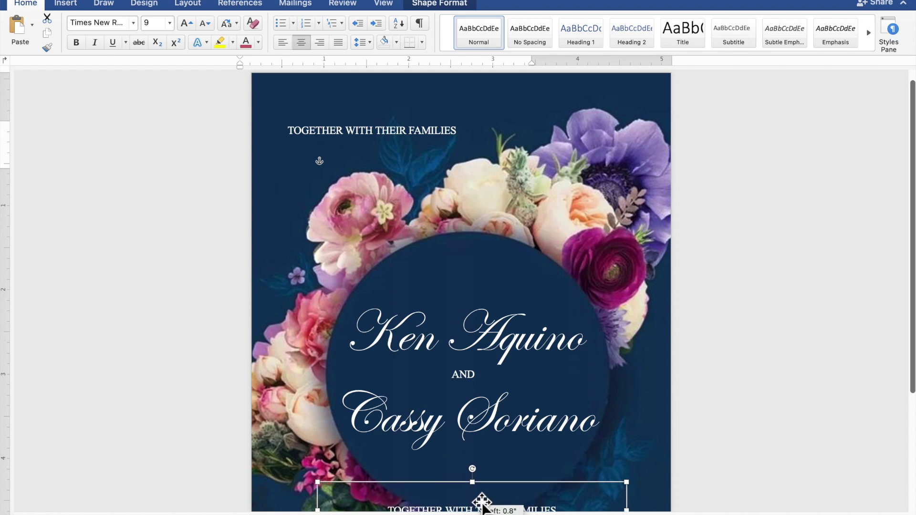
# Move the duplicate box under the circle, stretch it to about 3.67" by 1.62", and select its text
pyautogui.scroll(-5, 481, 501)
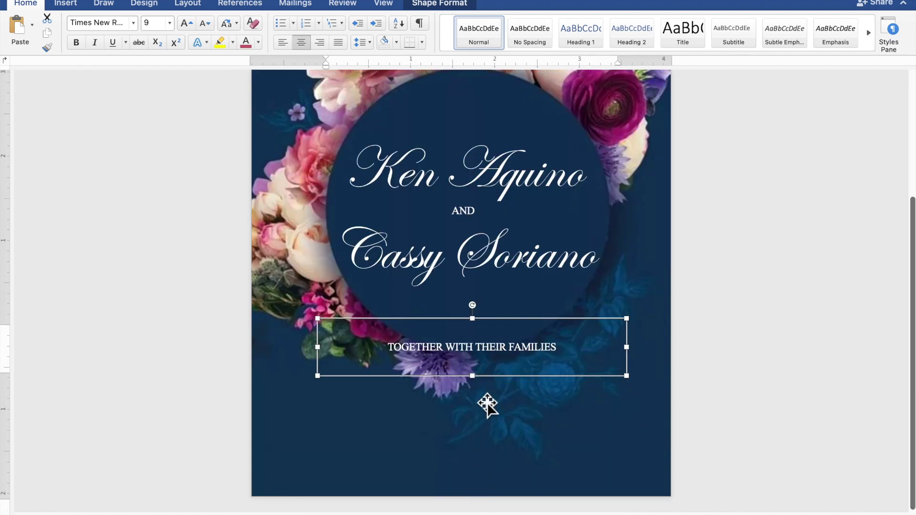
pyautogui.moveTo(494, 363); pyautogui.dragTo(532, 388)
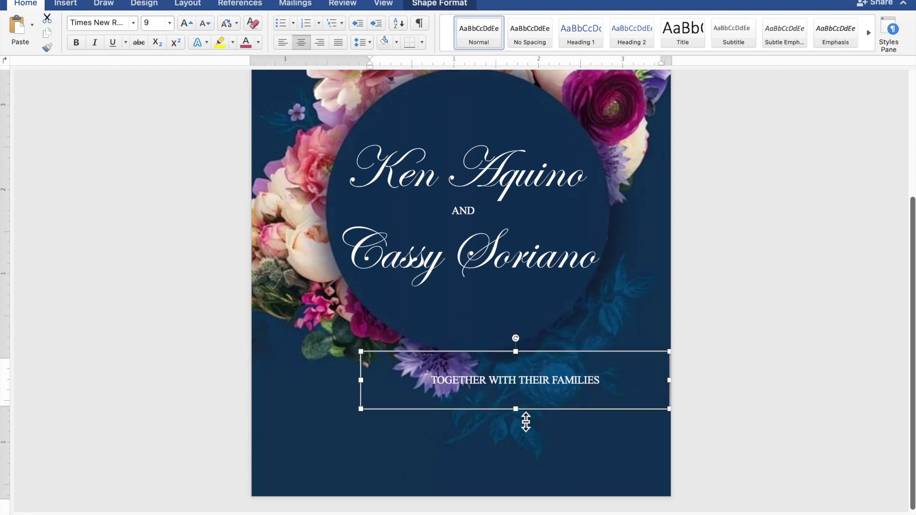
pyautogui.moveTo(522, 419); pyautogui.dragTo(522, 484)
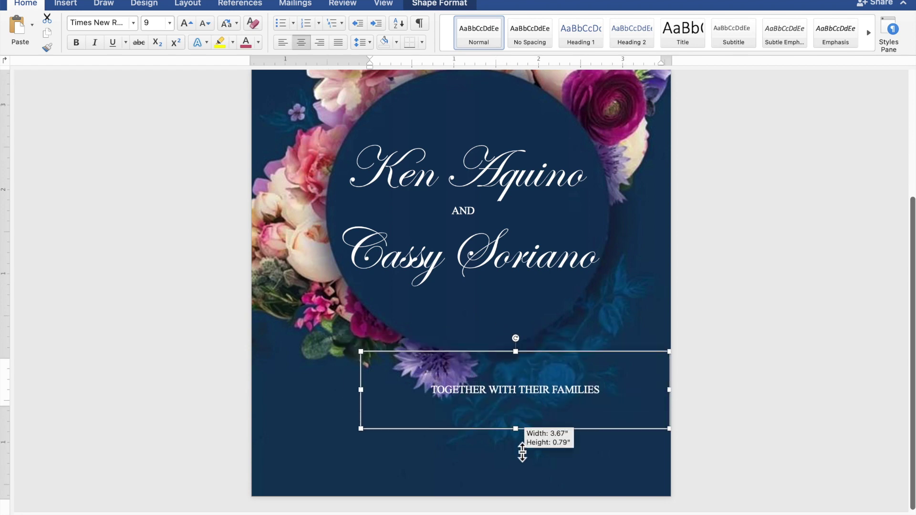
pyautogui.moveTo(522, 484); pyautogui.dragTo(521, 499)
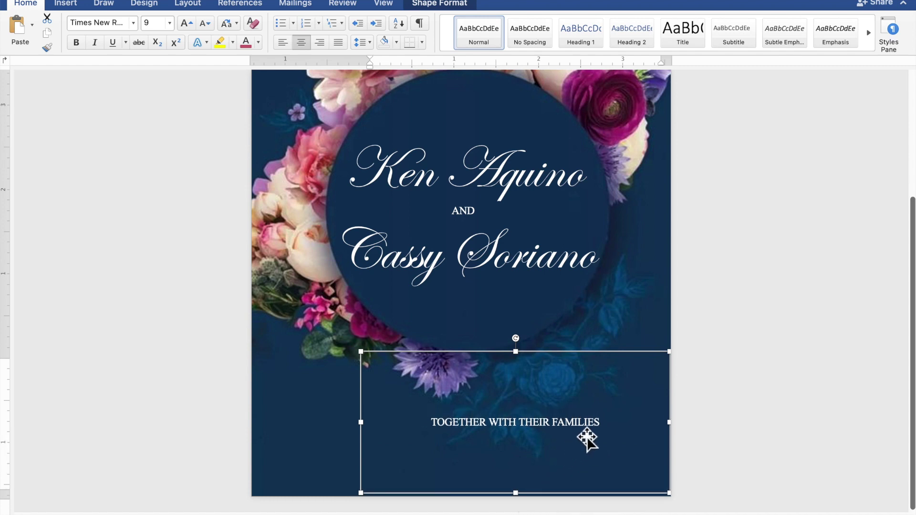
pyautogui.moveTo(602, 423); pyautogui.dragTo(440, 423)
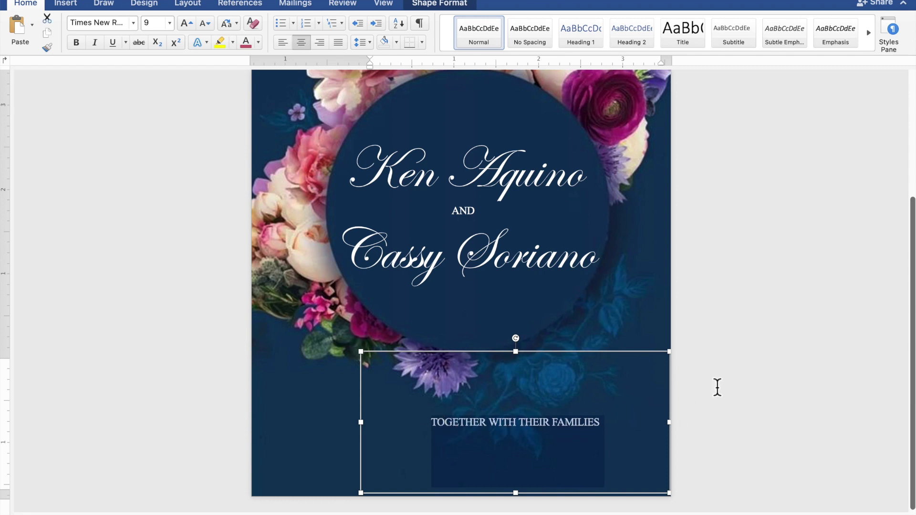
# Replace the text with 'REQUEST THE PLEASURE OF YOUR PRESENCE' and 'AS THEY JOYFULLY UNITE IN MARRIAGE' below it
pyautogui.write('REQUEST T')
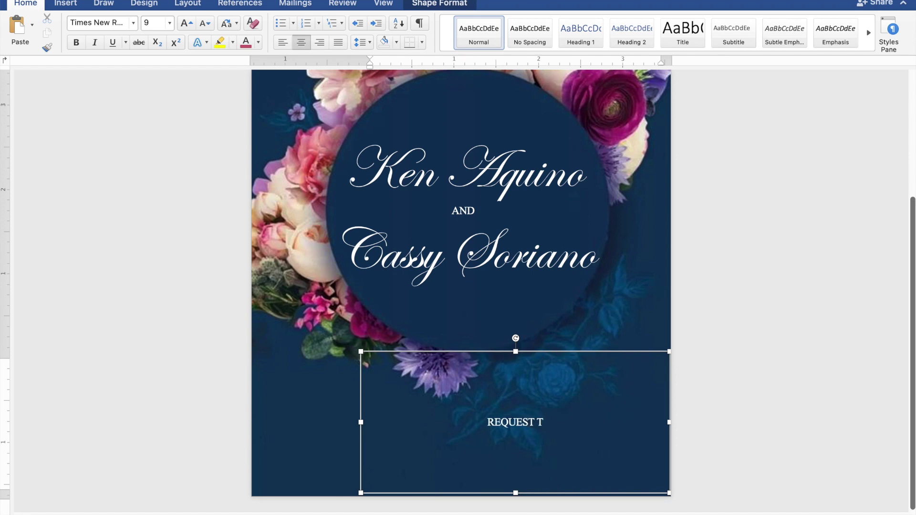
pyautogui.write('HE')
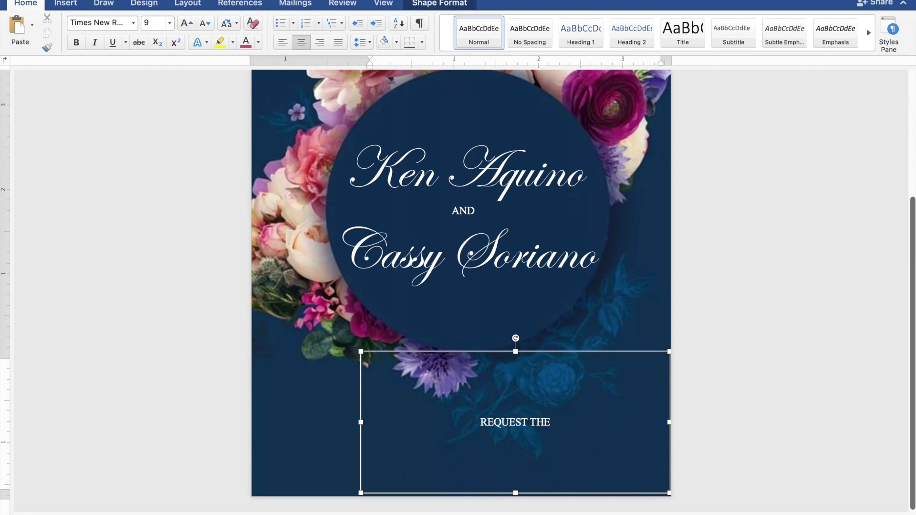
pyautogui.write(' PLE')
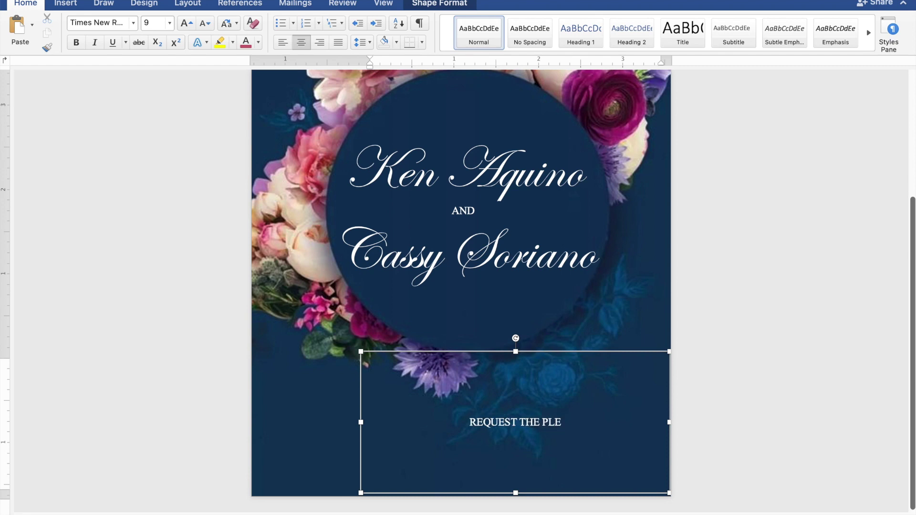
pyautogui.write('ASURE ')
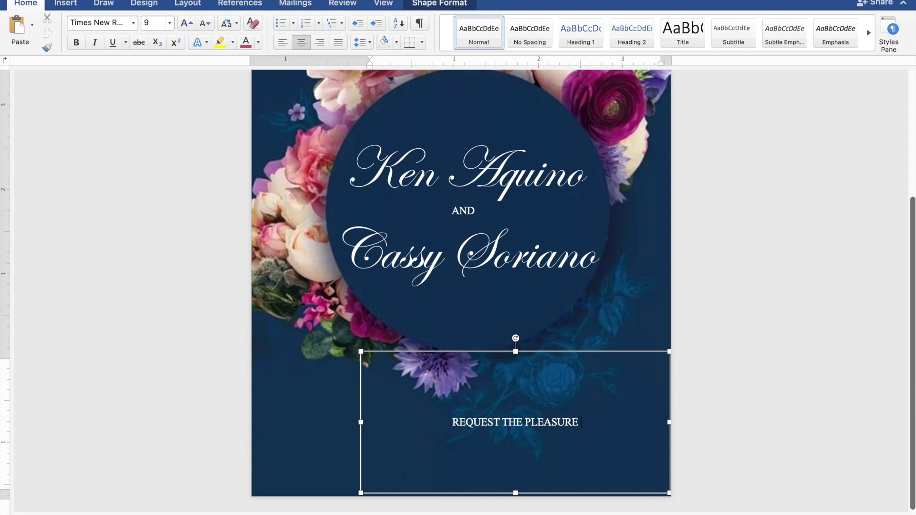
pyautogui.write('OF YOUR P')
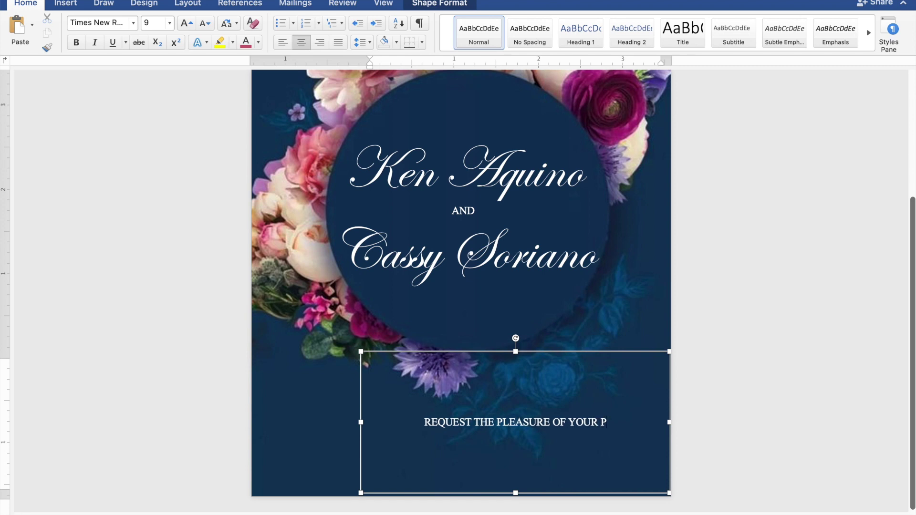
pyautogui.write('RESENCE')
pyautogui.press('Return')
pyautogui.write('AS ')
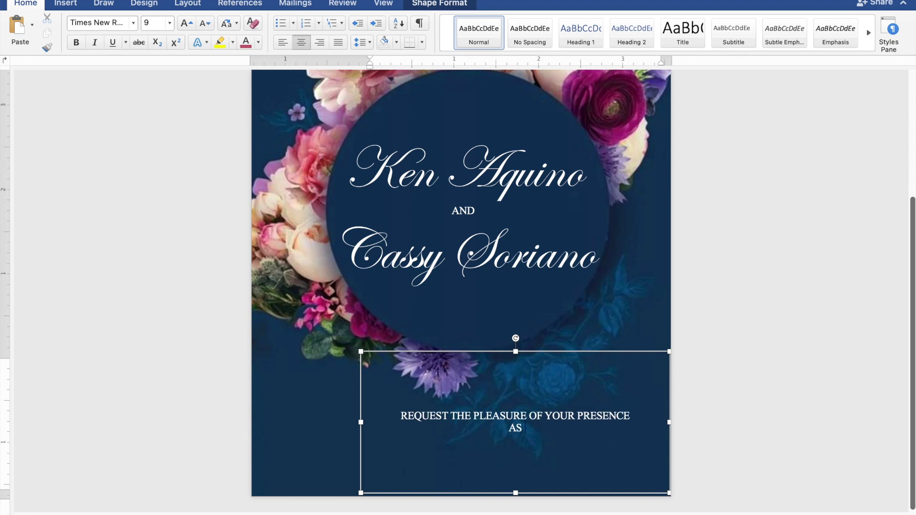
pyautogui.write('THEY JOYFUL')
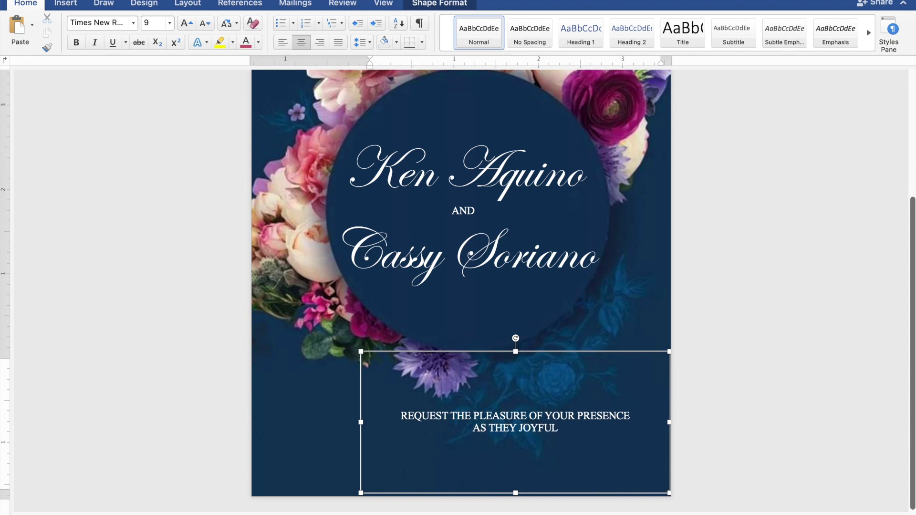
pyautogui.write('LY')
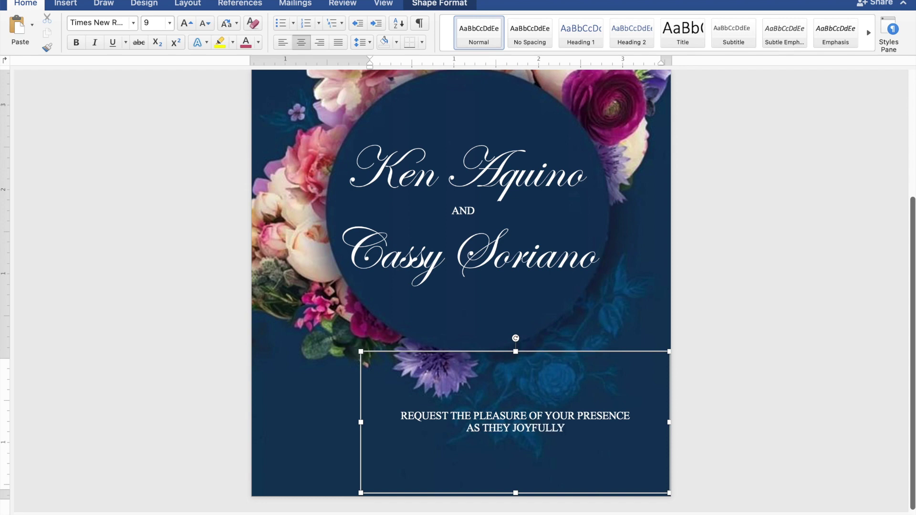
pyautogui.write(' UNITE ')
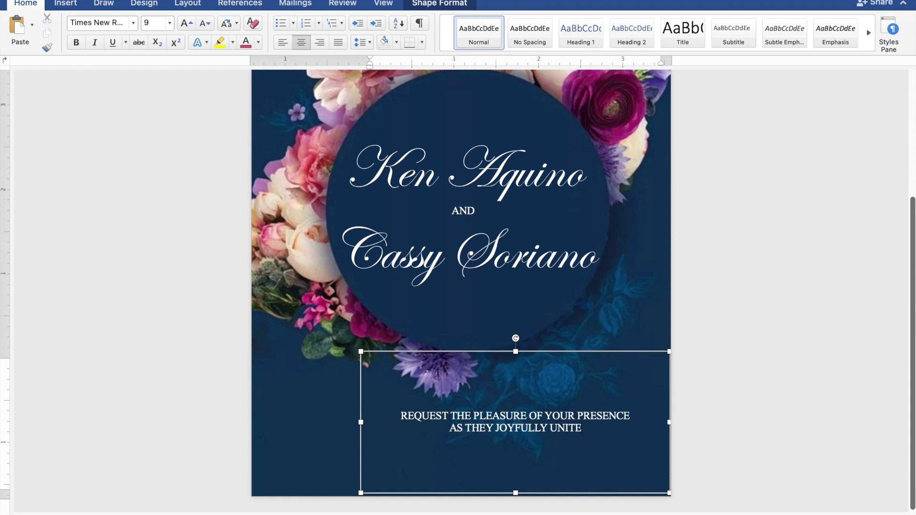
pyautogui.write('IN ')
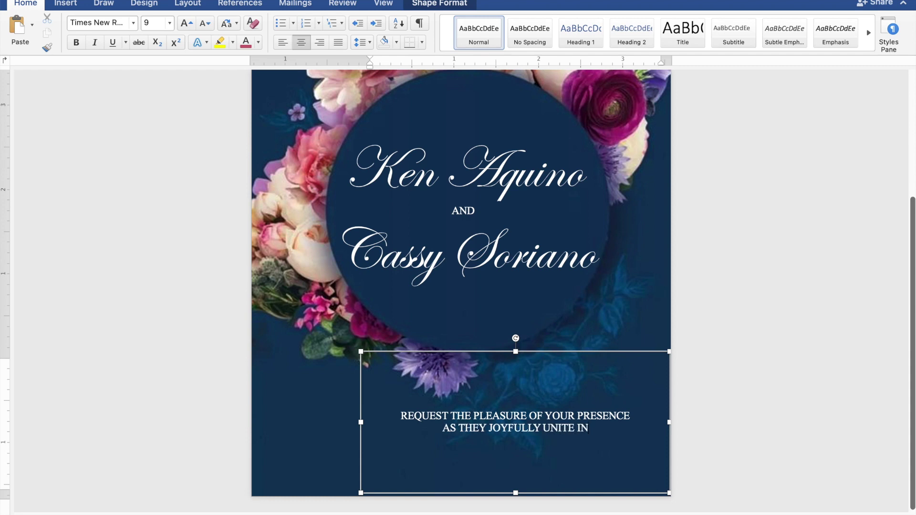
pyautogui.write('MARRIAGE')
# After a blank line, add the date line 'SUNDAY | NOVEMBER 26, 2023 | 10:00 A.M.' and begin a new line
pyautogui.press('Return')
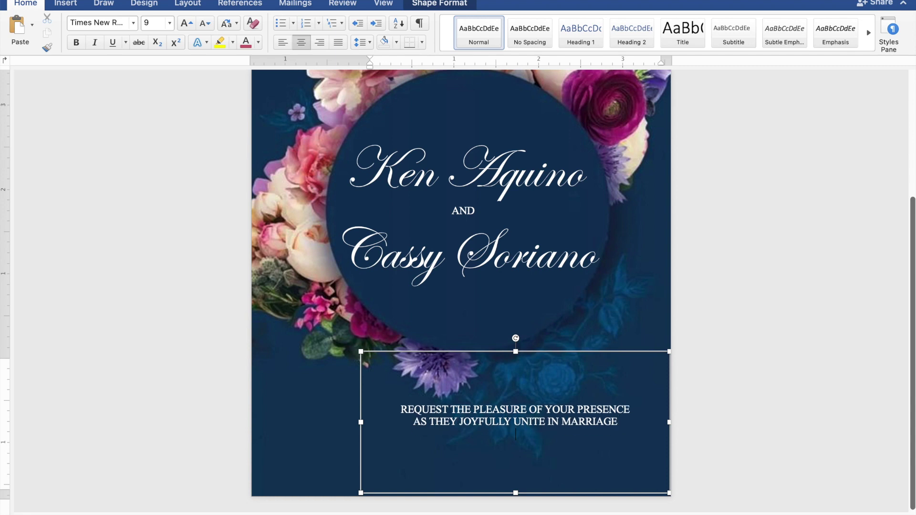
pyautogui.press('Return')
pyautogui.write('SUNDAY')
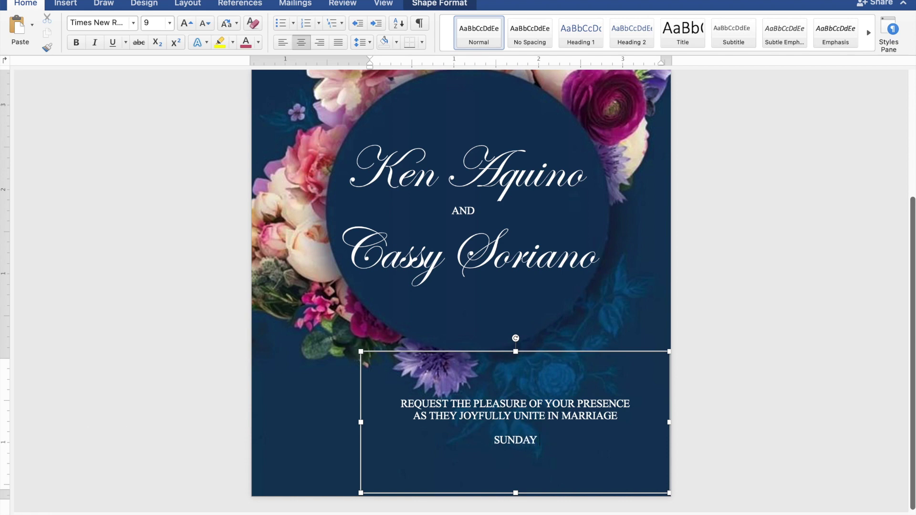
pyautogui.write(' | NOV')
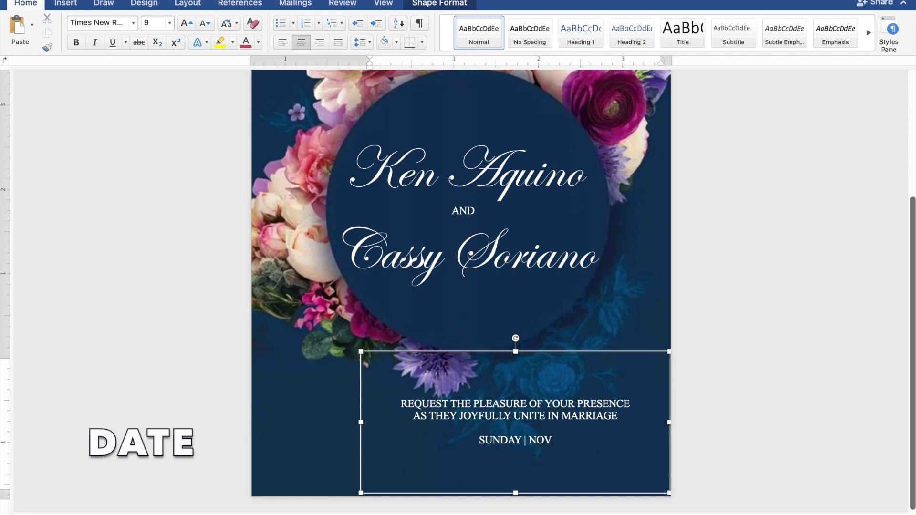
pyautogui.write('EMB')
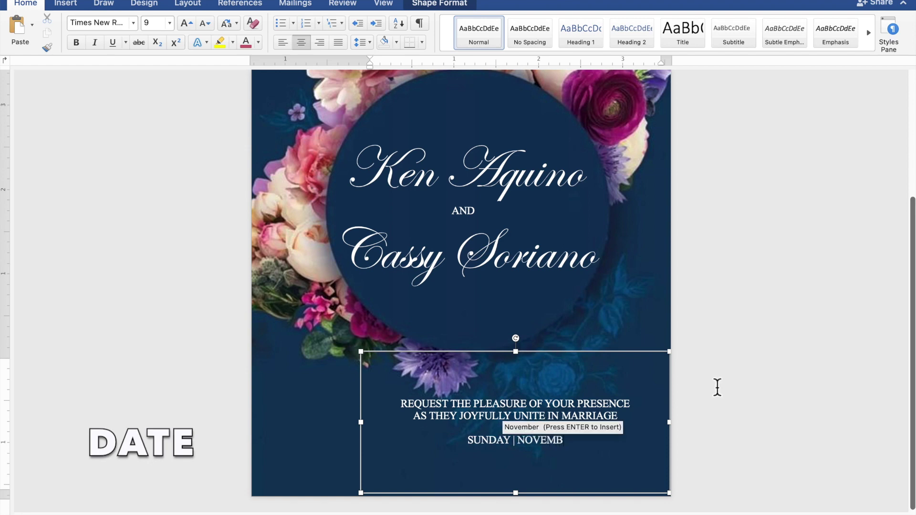
pyautogui.write('ER ')
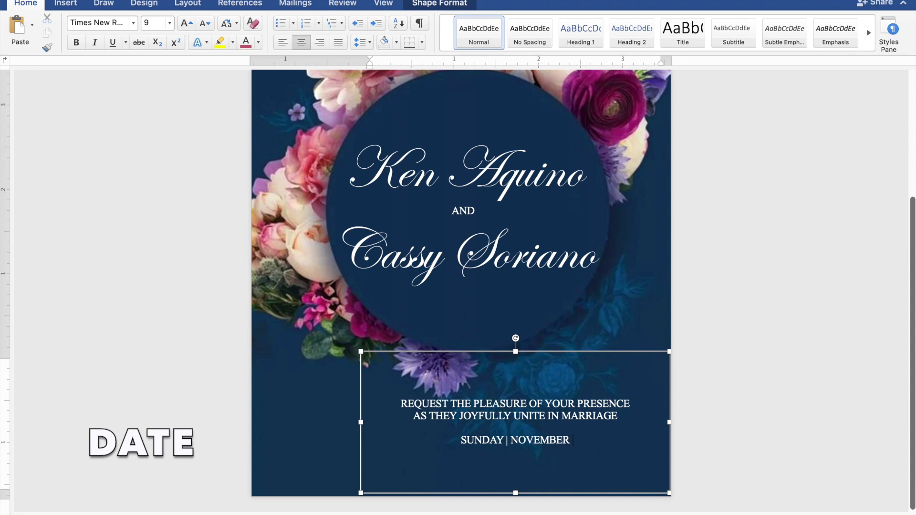
pyautogui.write('26, 2023')
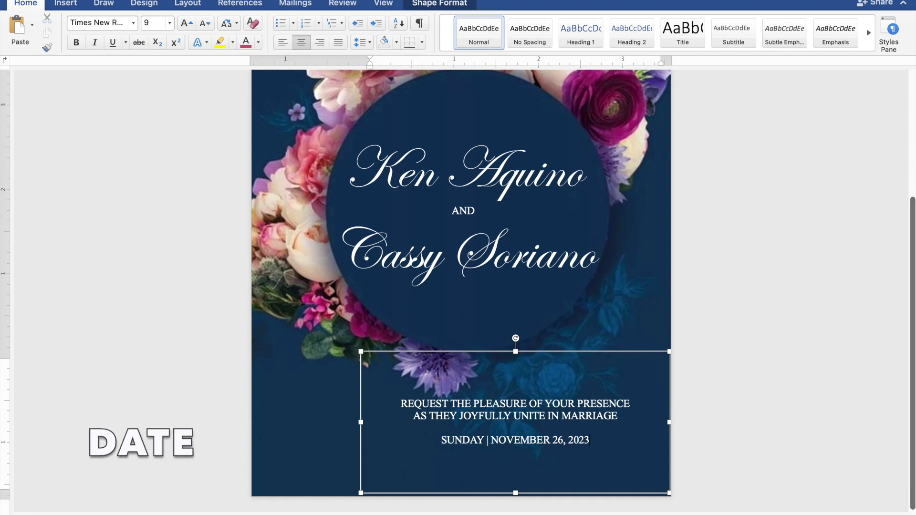
pyautogui.write(' |')
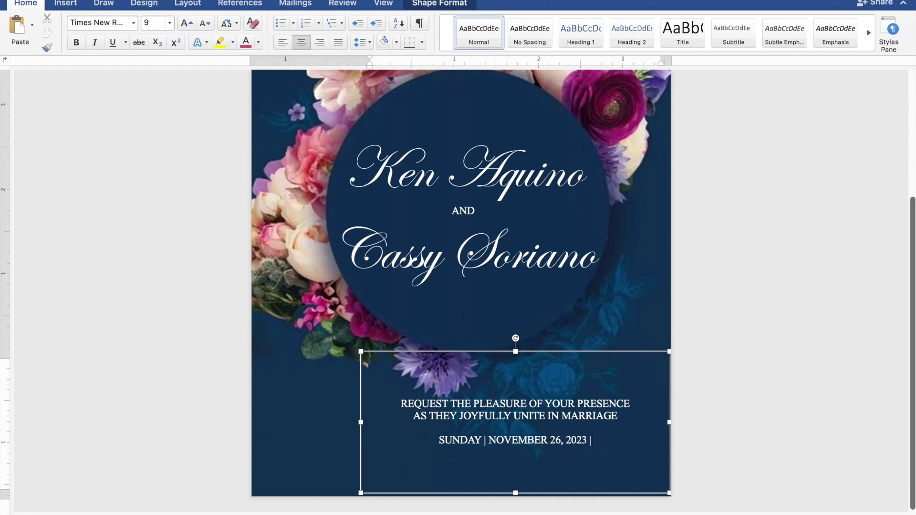
pyautogui.write(' 10')
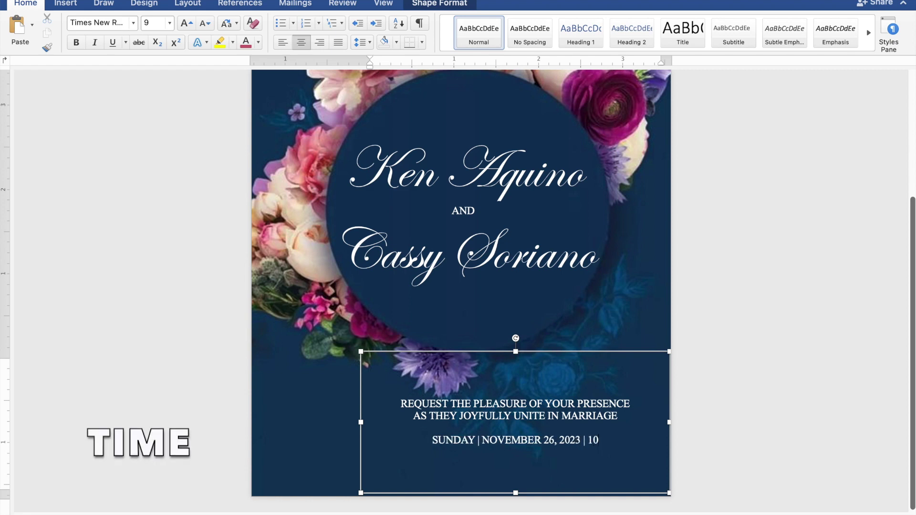
pyautogui.write(':00 A.M.')
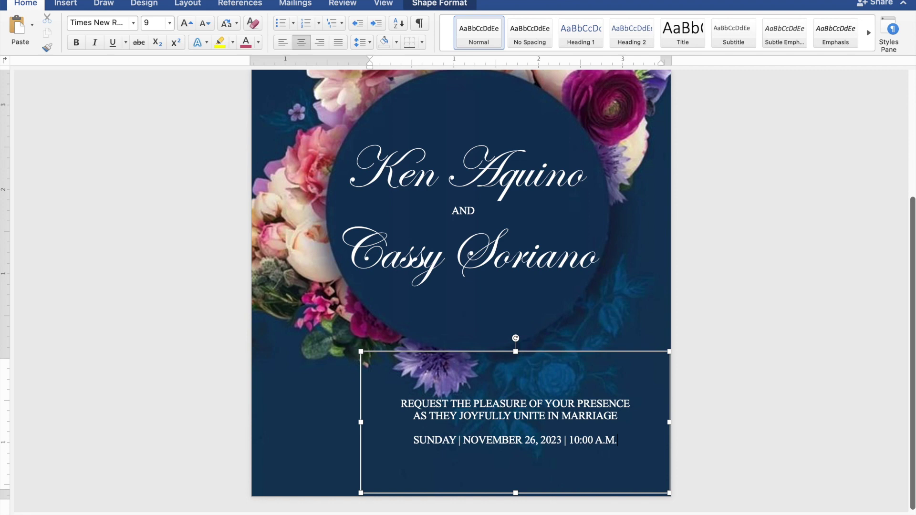
pyautogui.press('Return')
# Add the venue 'ST. THOMAS AQUINAS PARISH CHURCH' with 'MANGALDAN, PANGASINAN' on the next line
pyautogui.write('S')
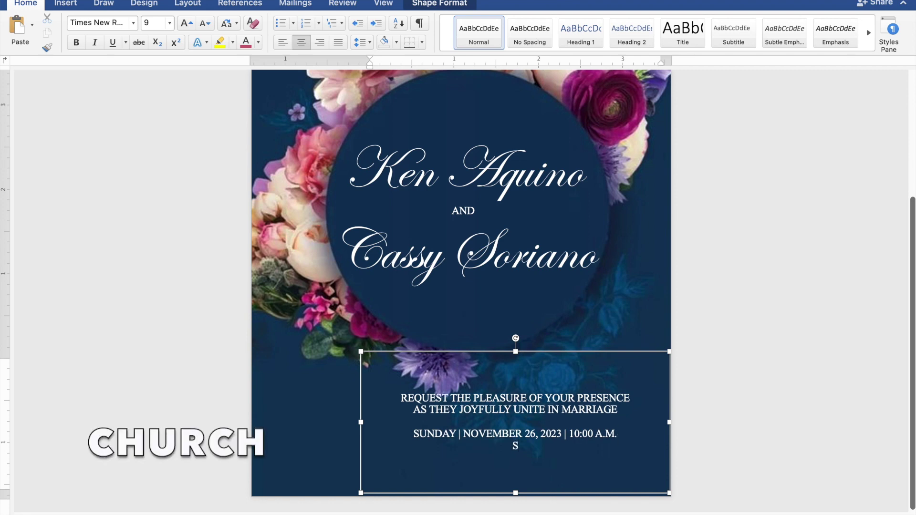
pyautogui.write('T. THOMAS')
pyautogui.write(' AQ')
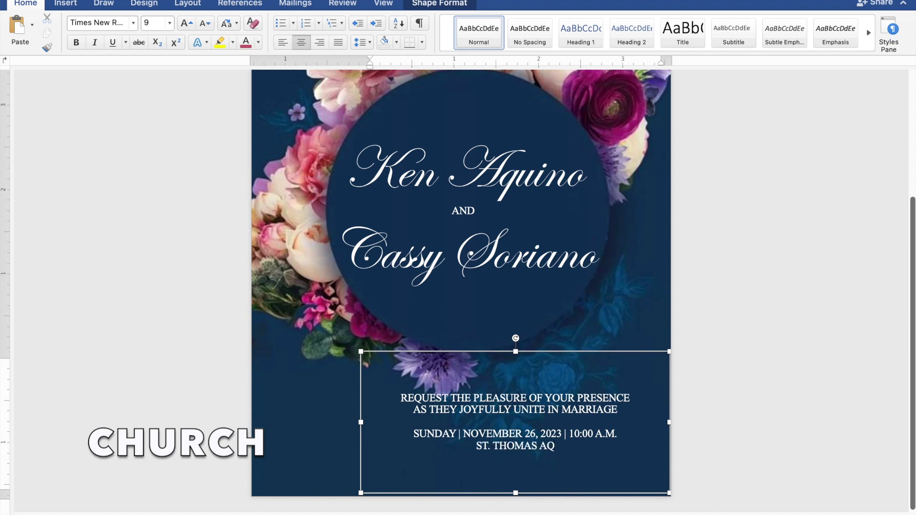
pyautogui.write('UIN')
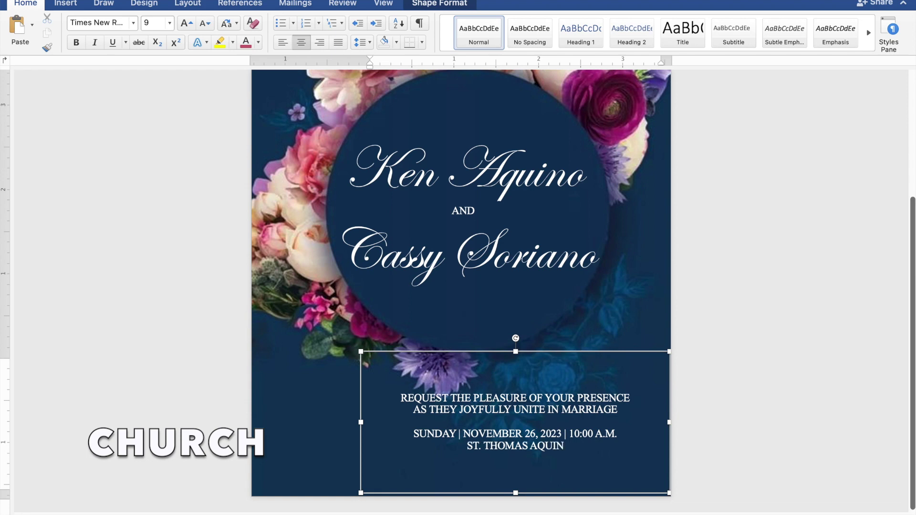
pyautogui.write('AS')
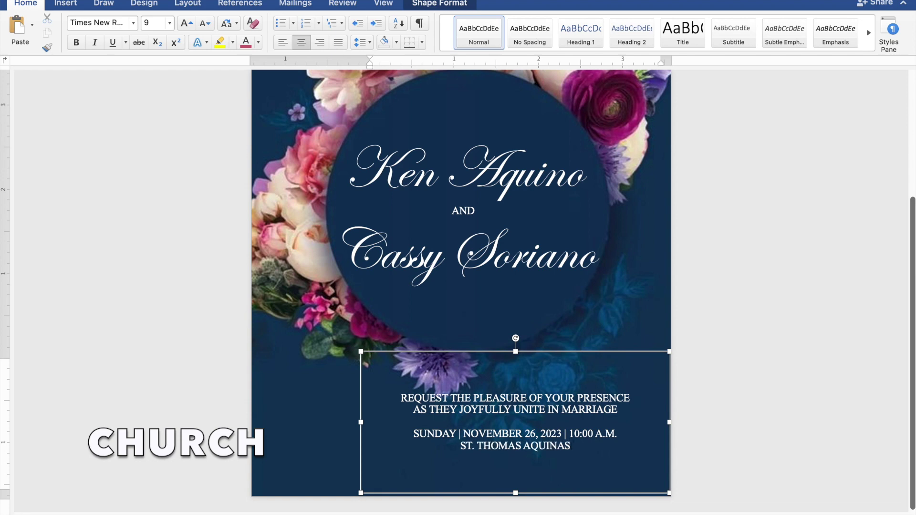
pyautogui.write(' PA')
pyautogui.write('R')
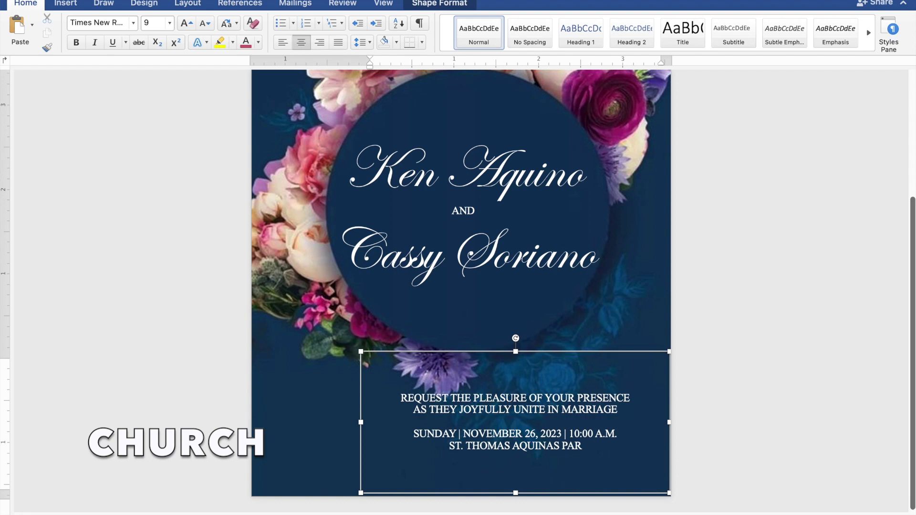
pyautogui.write('ISH')
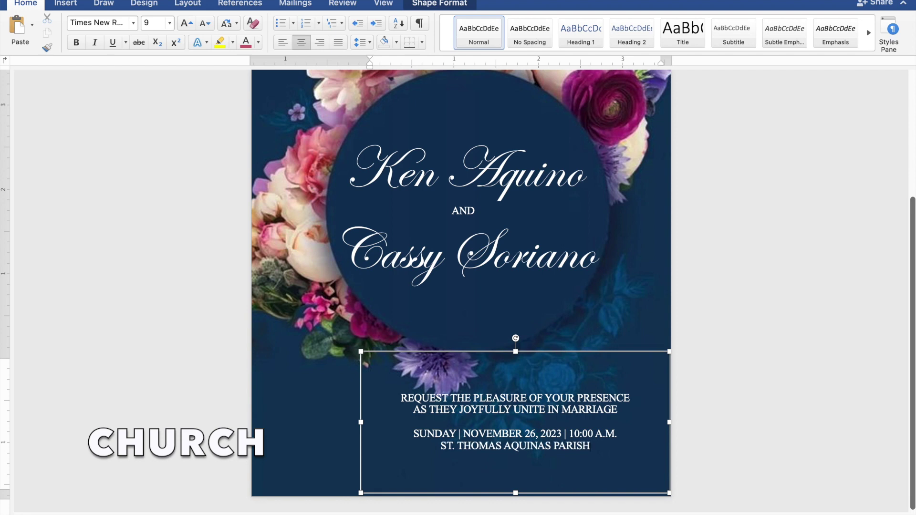
pyautogui.write(' CHURCH')
pyautogui.press('Return')
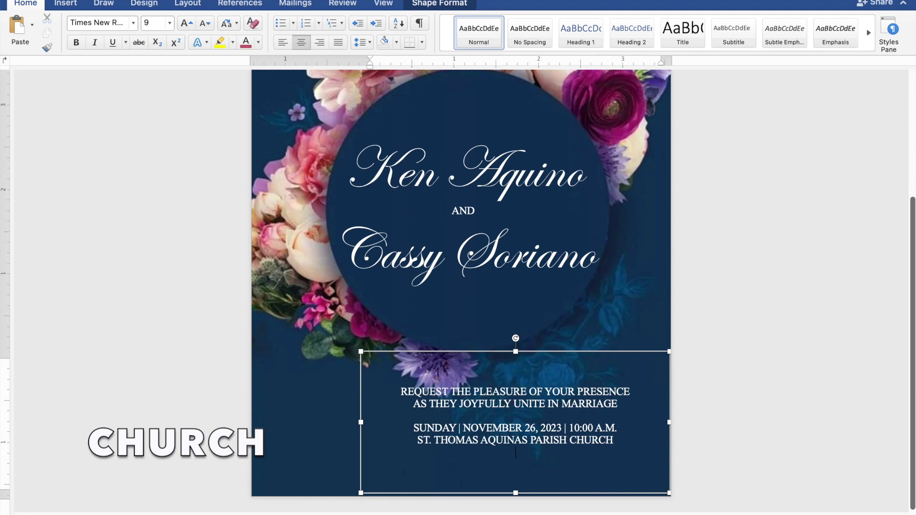
pyautogui.write('ANGALDAN, PANGASINAN')
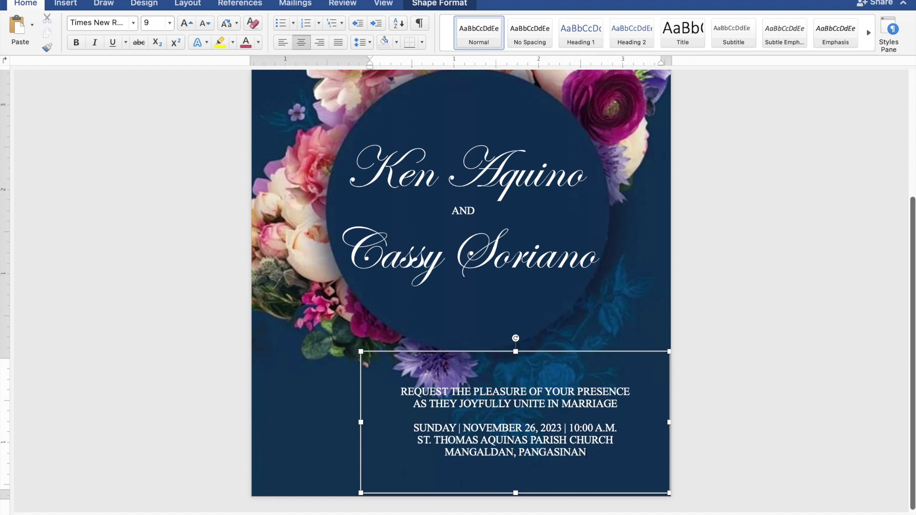
# Add 'Reception to follow' on its own line after a blank line
pyautogui.press('Return')
pyautogui.press('Return')
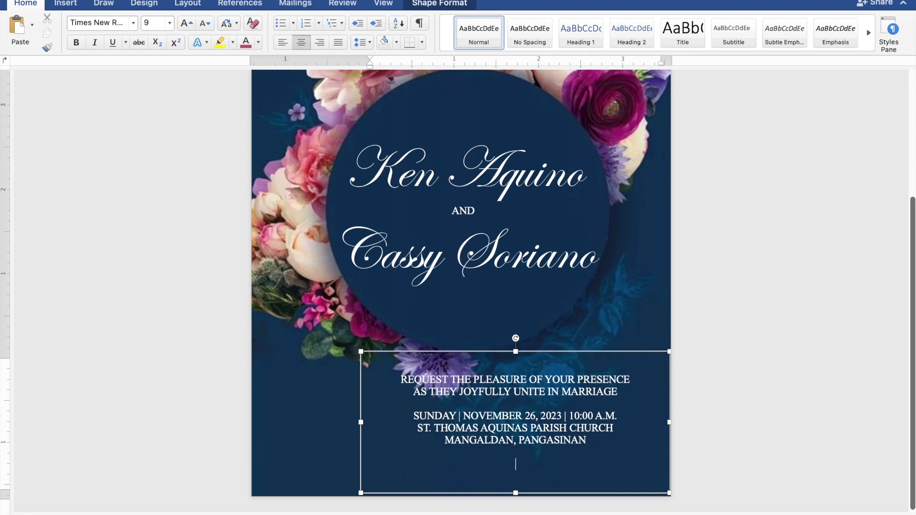
pyautogui.write('Rec')
pyautogui.write('eption')
pyautogui.write(' to ')
pyautogui.write('follow')
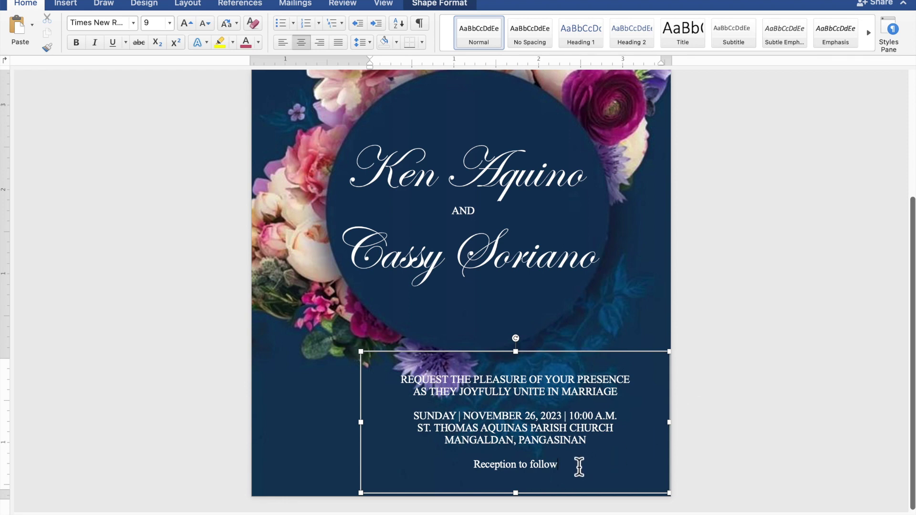
# Format 'Reception to follow' in 20 pt Edwardian Script ITC and nudge the details box lower right
pyautogui.moveTo(565, 467); pyautogui.dragTo(501, 467)
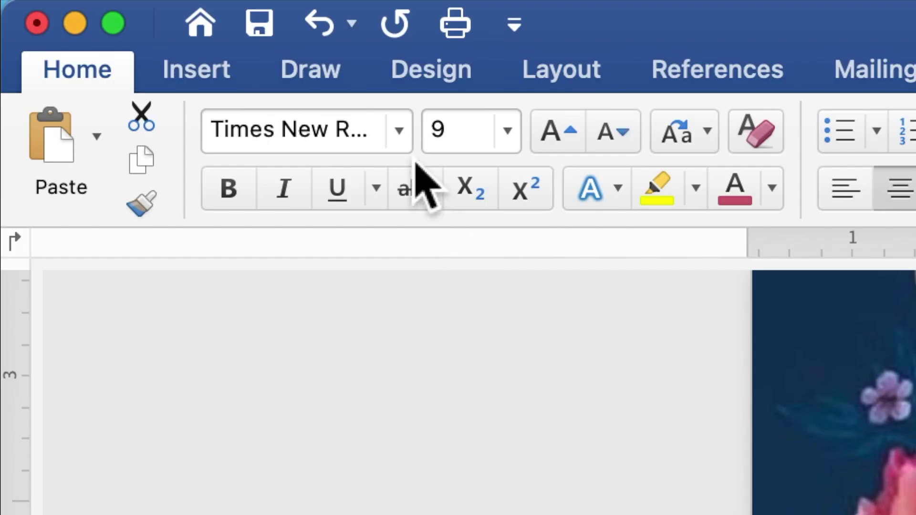
pyautogui.click(399, 130)
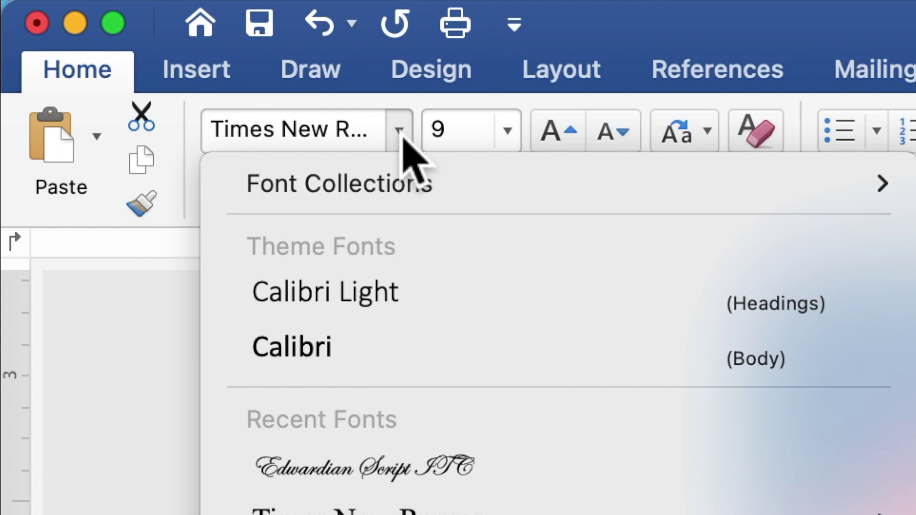
pyautogui.click(392, 477)
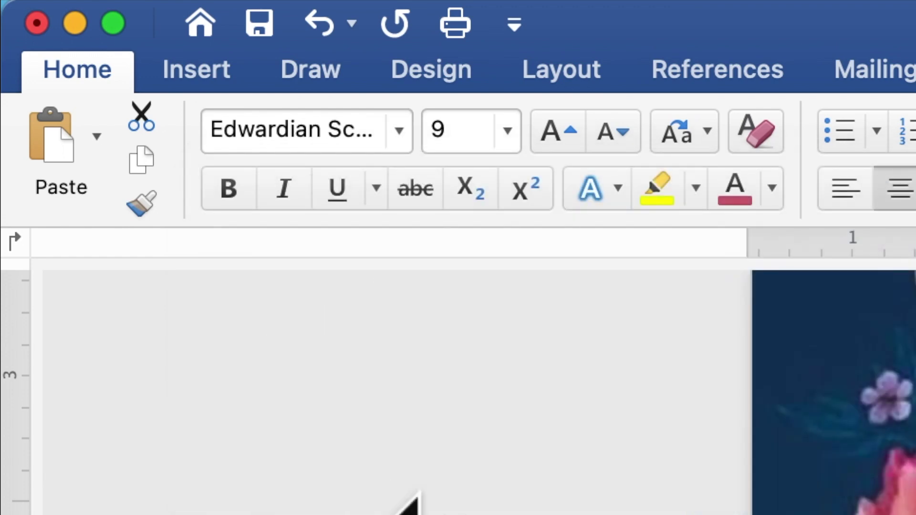
pyautogui.click(443, 140)
pyautogui.doubleClick(432, 139)
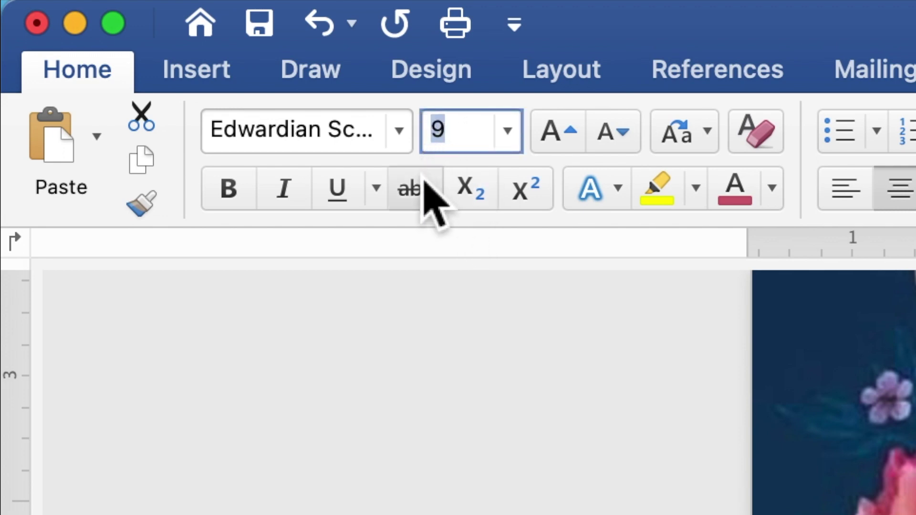
pyautogui.write('2')
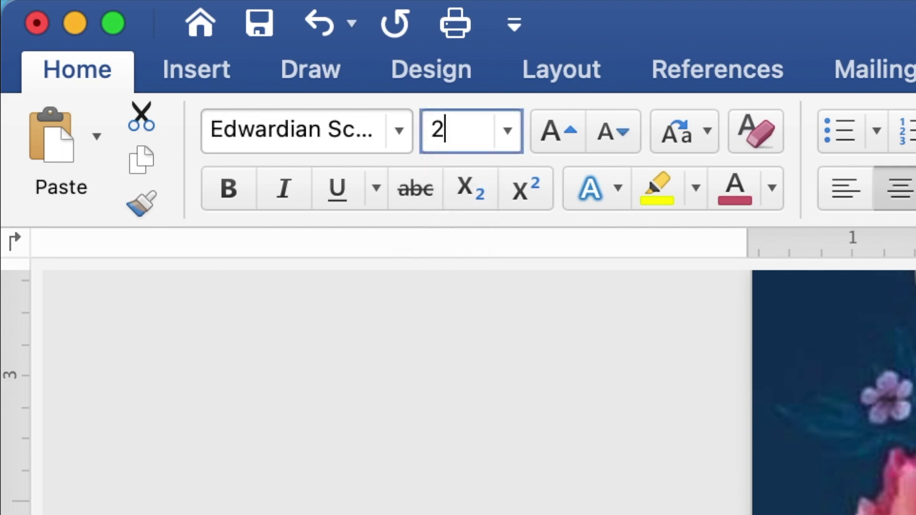
pyautogui.write('0')
pyautogui.press('Return')
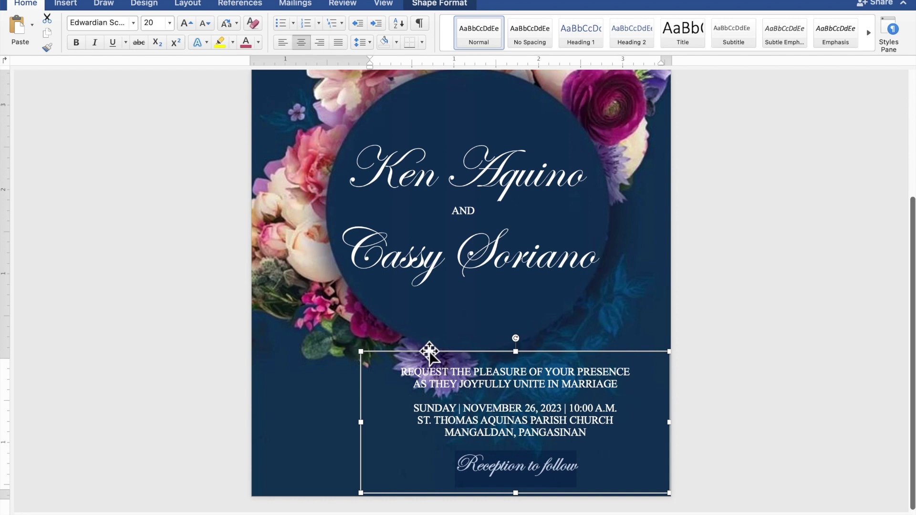
pyautogui.click(444, 357)
pyautogui.moveTo(445, 359); pyautogui.dragTo(474, 363)
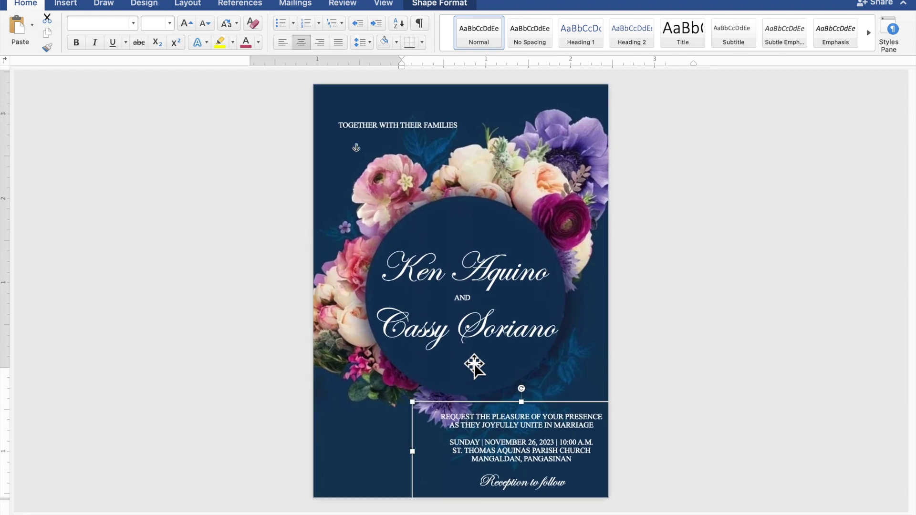
# Deselect the details box to review the finished invitation page
pyautogui.click(817, 321)
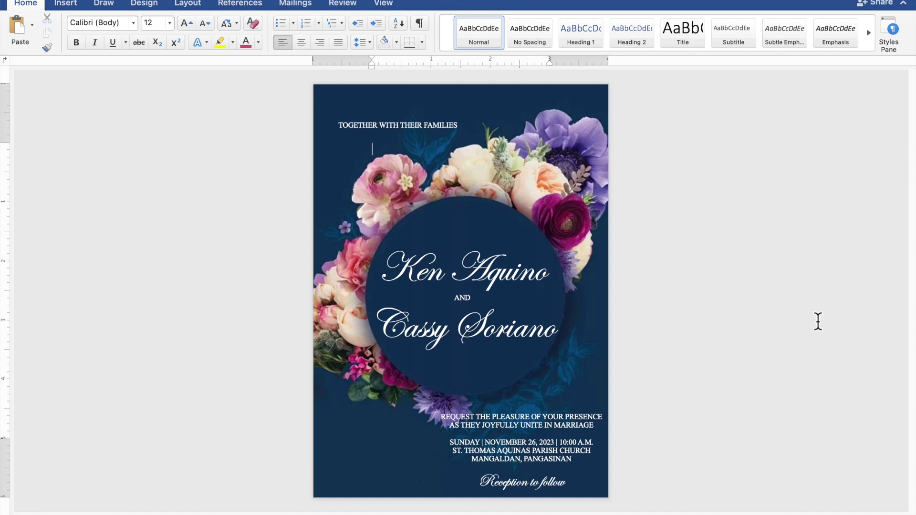